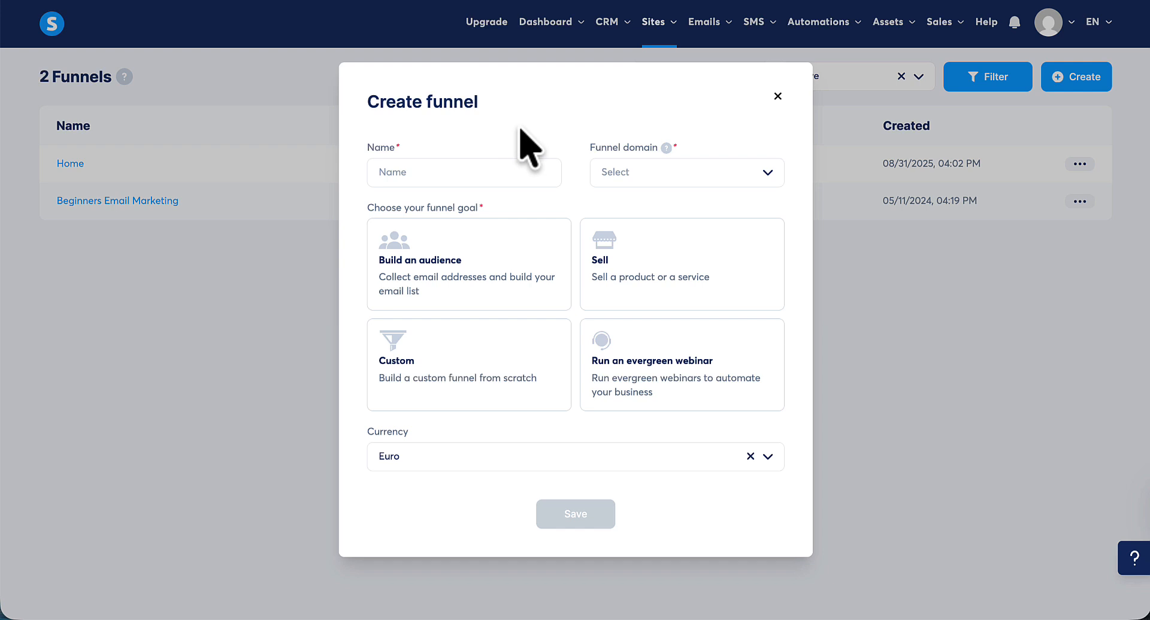
- Give the new funnel the Sell goal, the name "My First Product" and the domain 2238-zaf.systeme.io
click(626, 275)
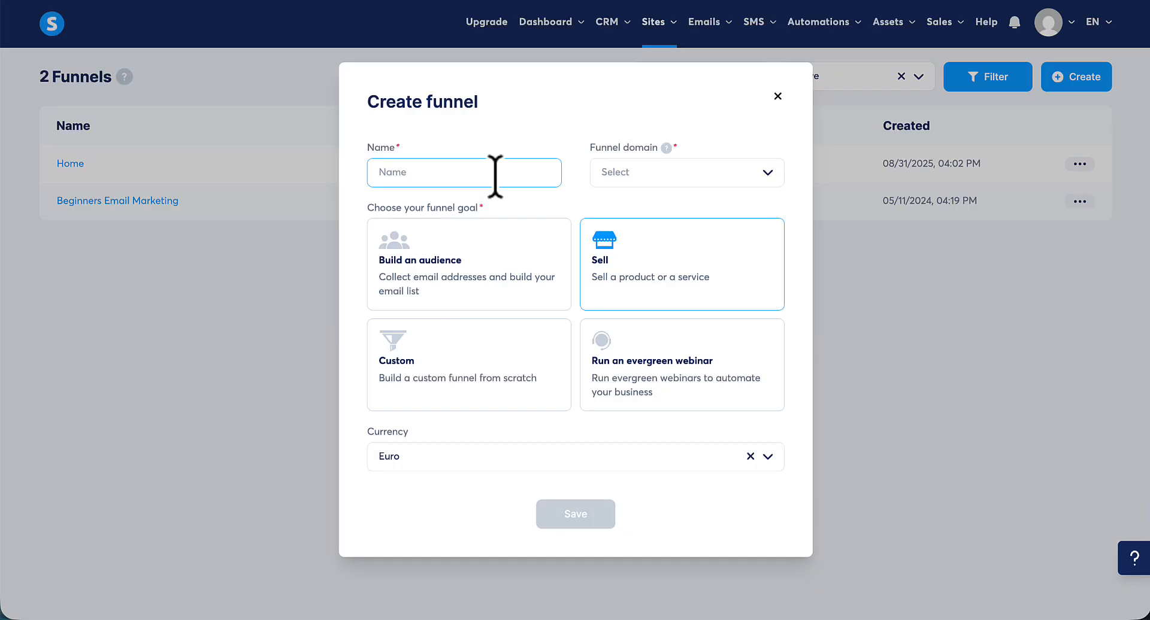
text(My First Product)
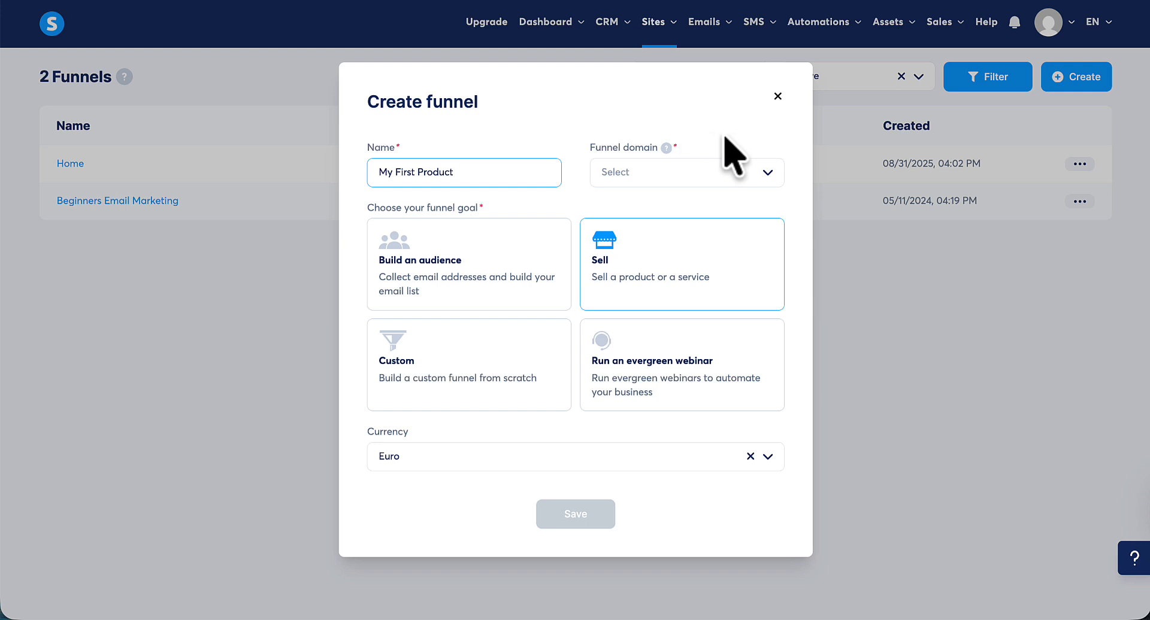
click(768, 174)
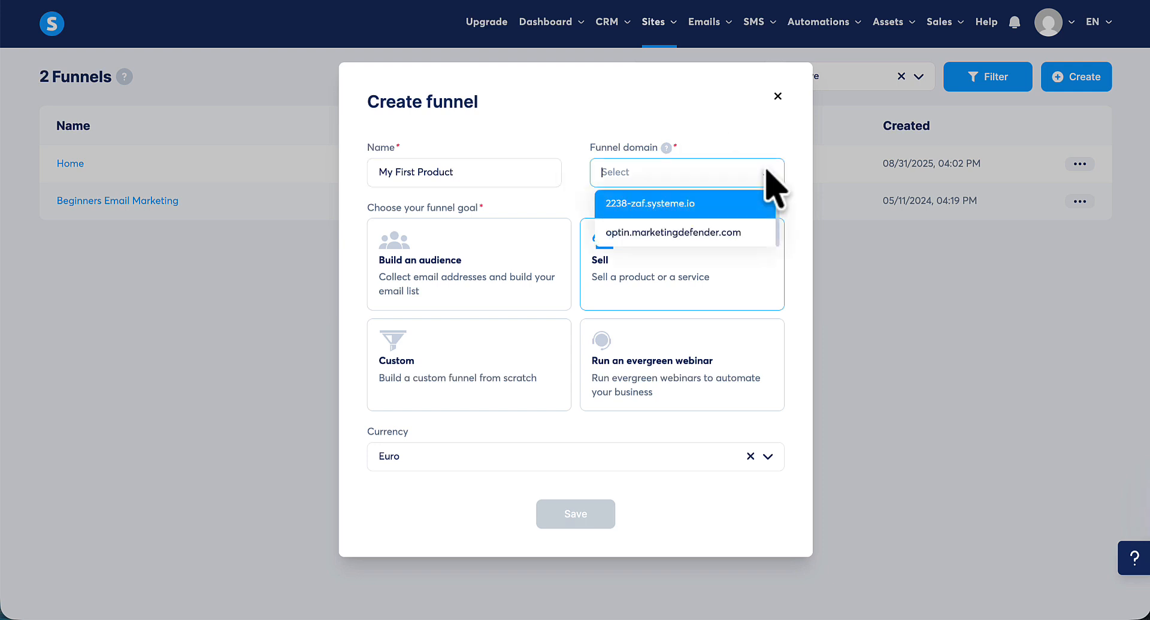
click(685, 203)
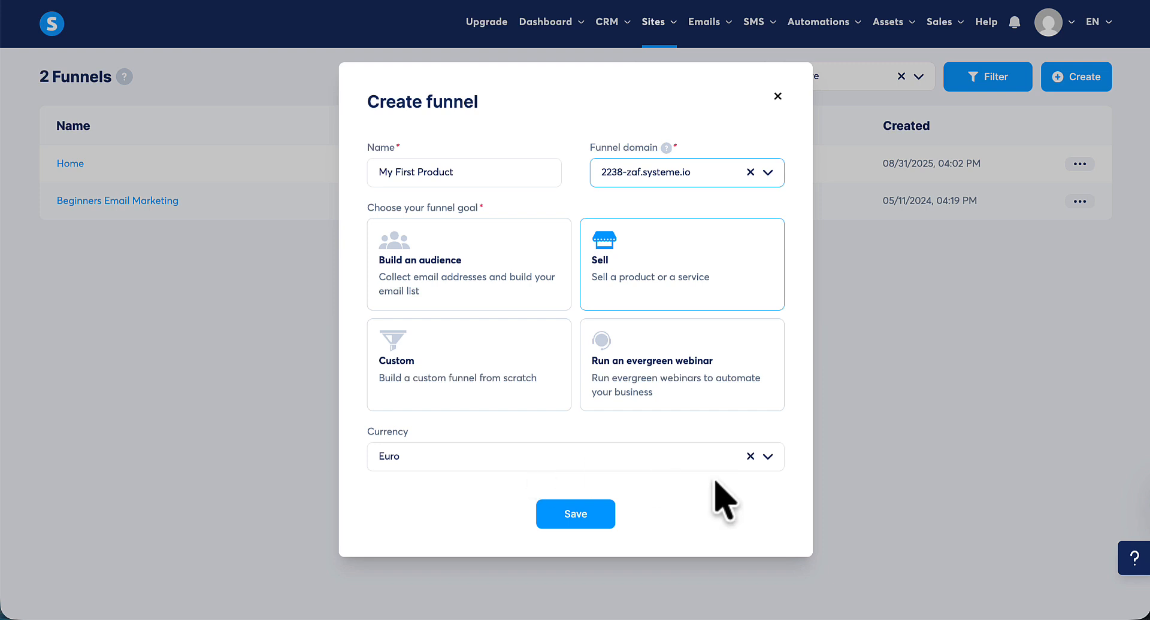
- Set the funnel's currency to U.S. Dollar and save the new funnel
click(768, 460)
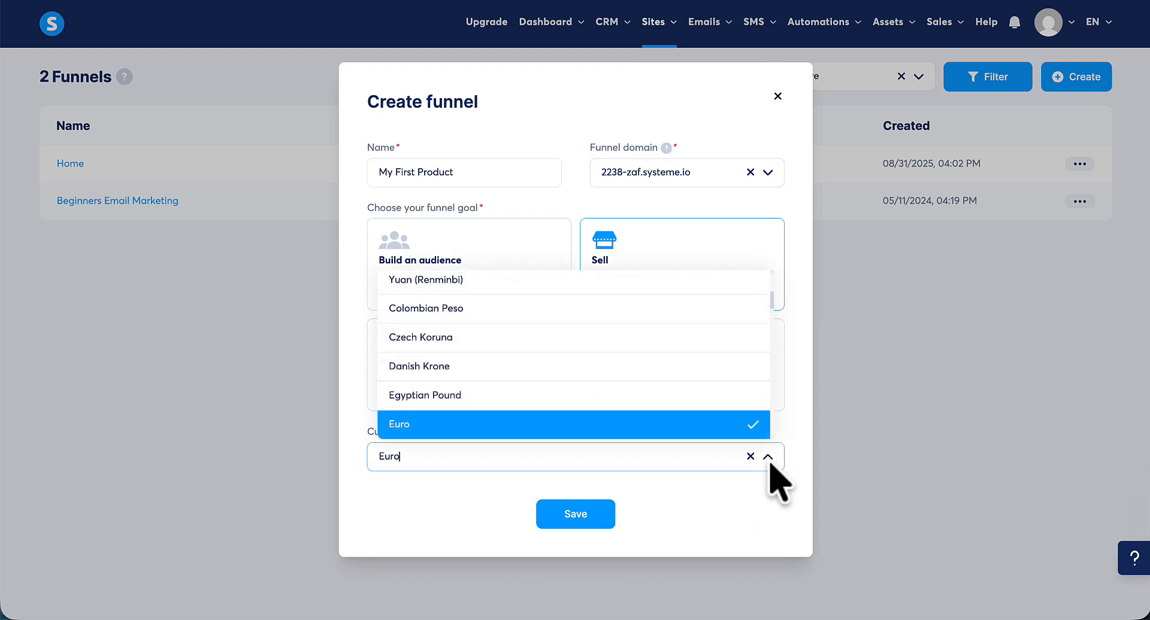
click(395, 456)
click(386, 457)
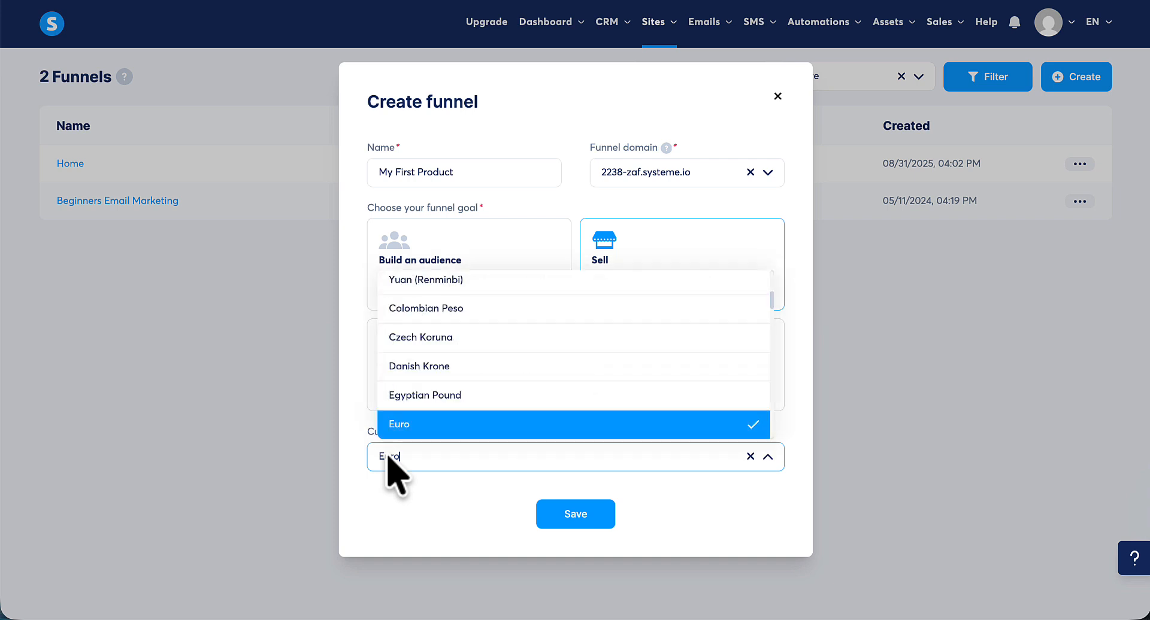
key(BackSpace)
key(BackSpace)
key(BackSpace)
key(BackSpace)
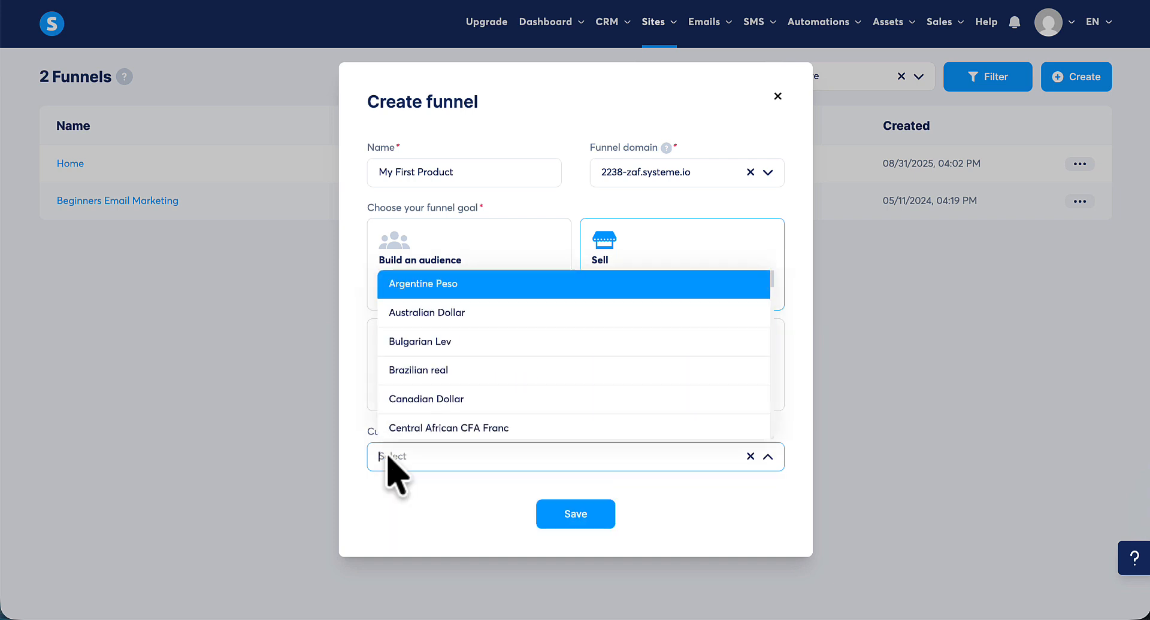
text(U)
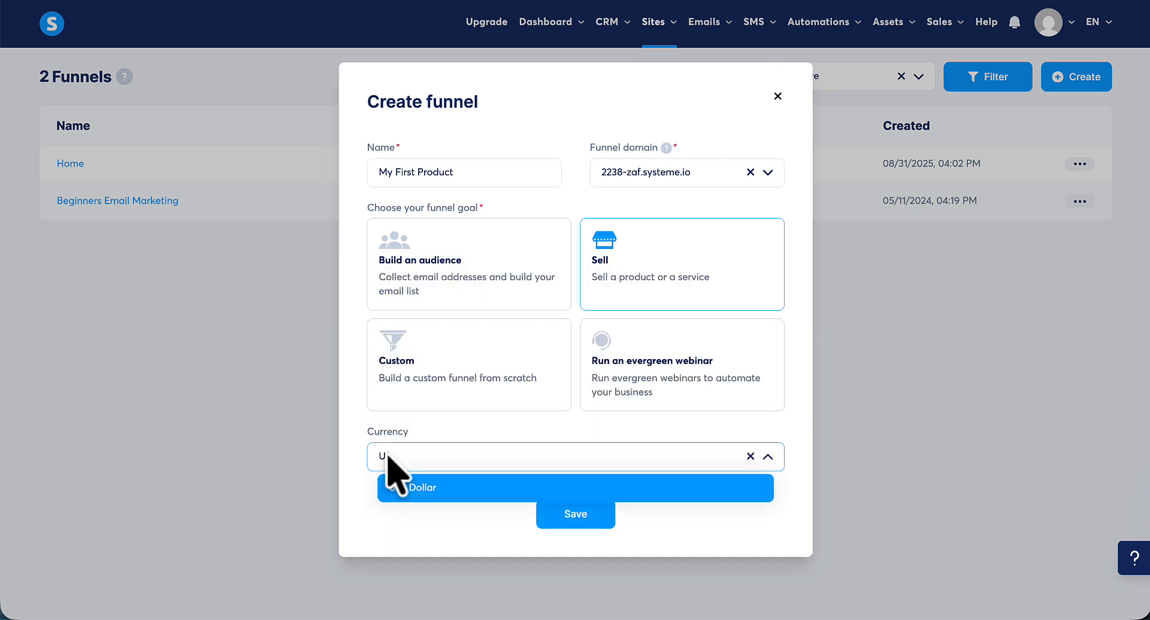
text(.S)
click(404, 485)
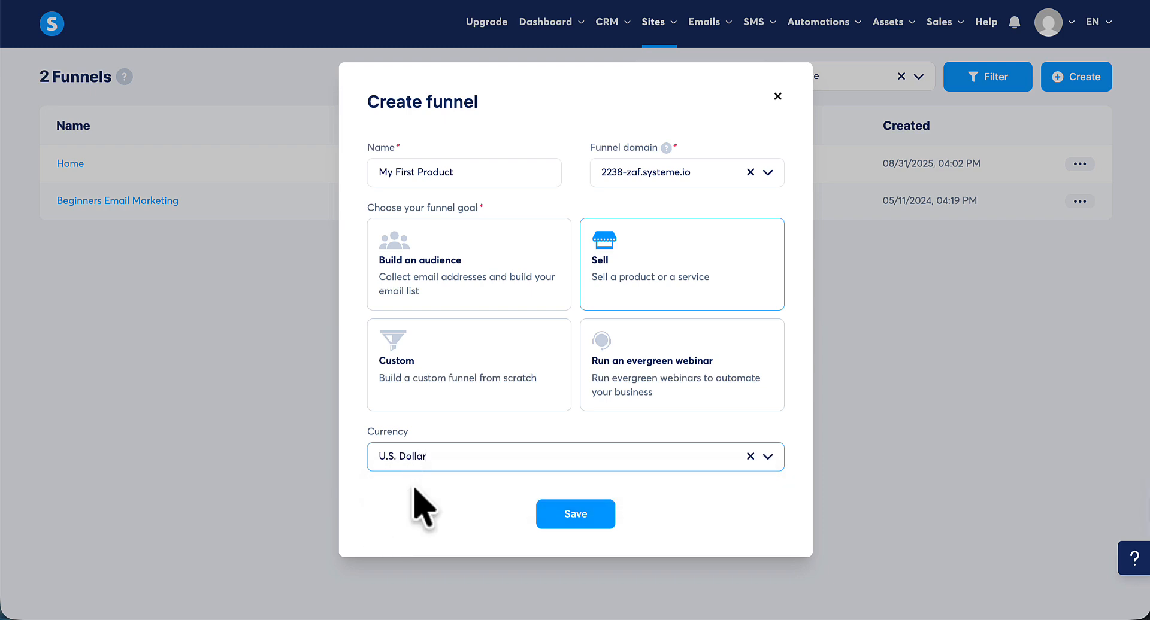
click(572, 518)
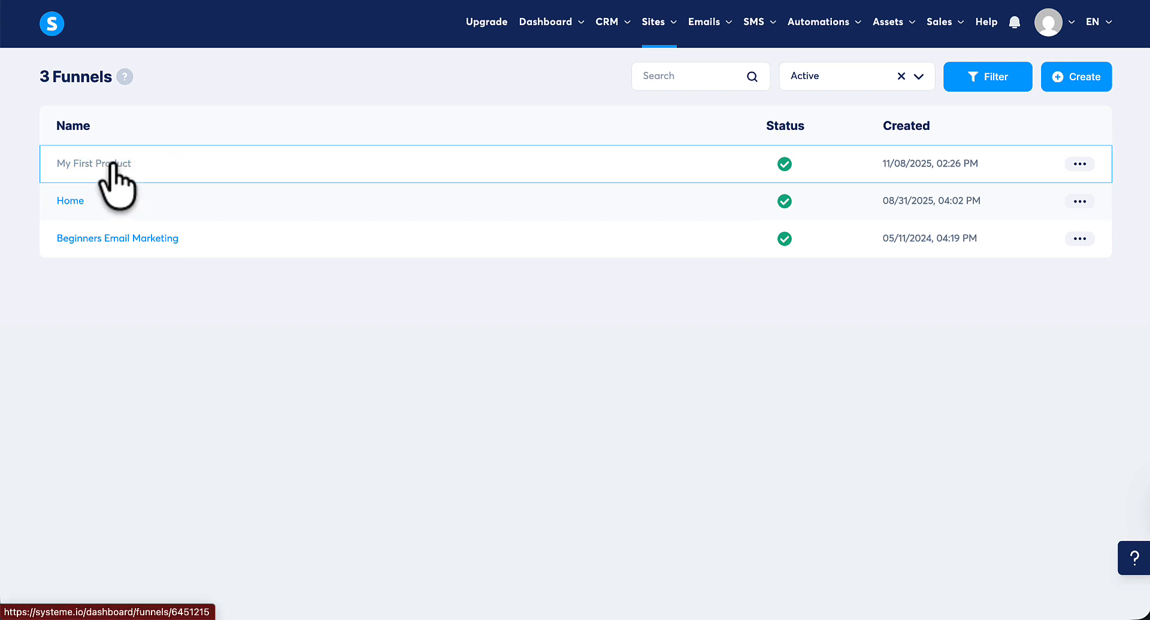
- In the My First Product funnel, add a template-based step named "Sales page" of type Sales page and move it above the Order Form
click(116, 163)
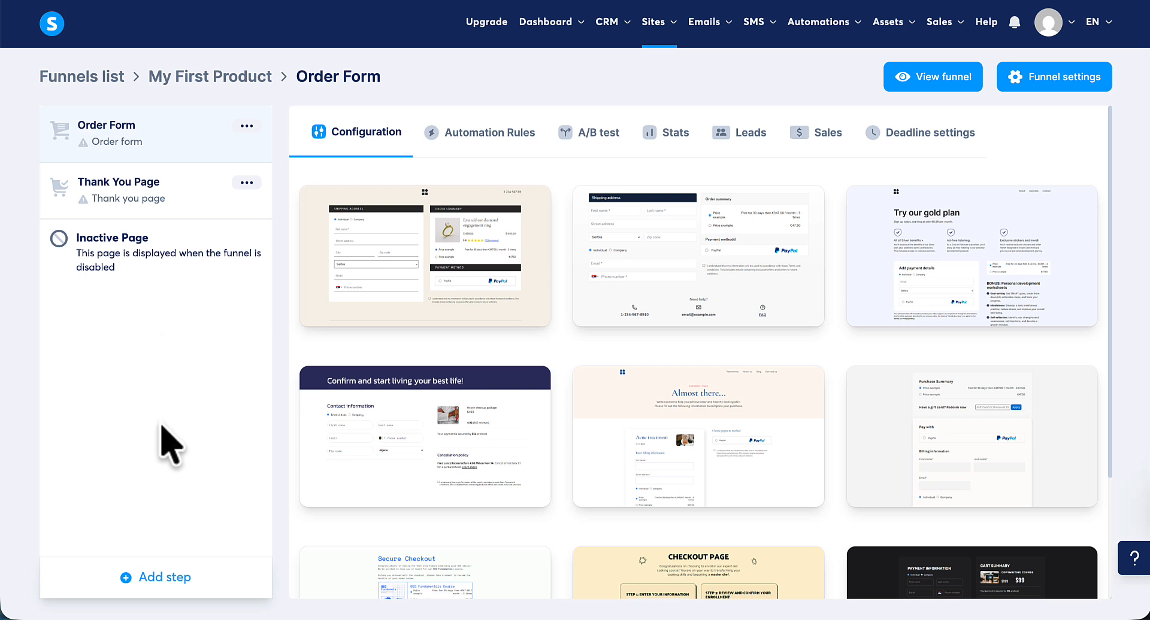
click(157, 578)
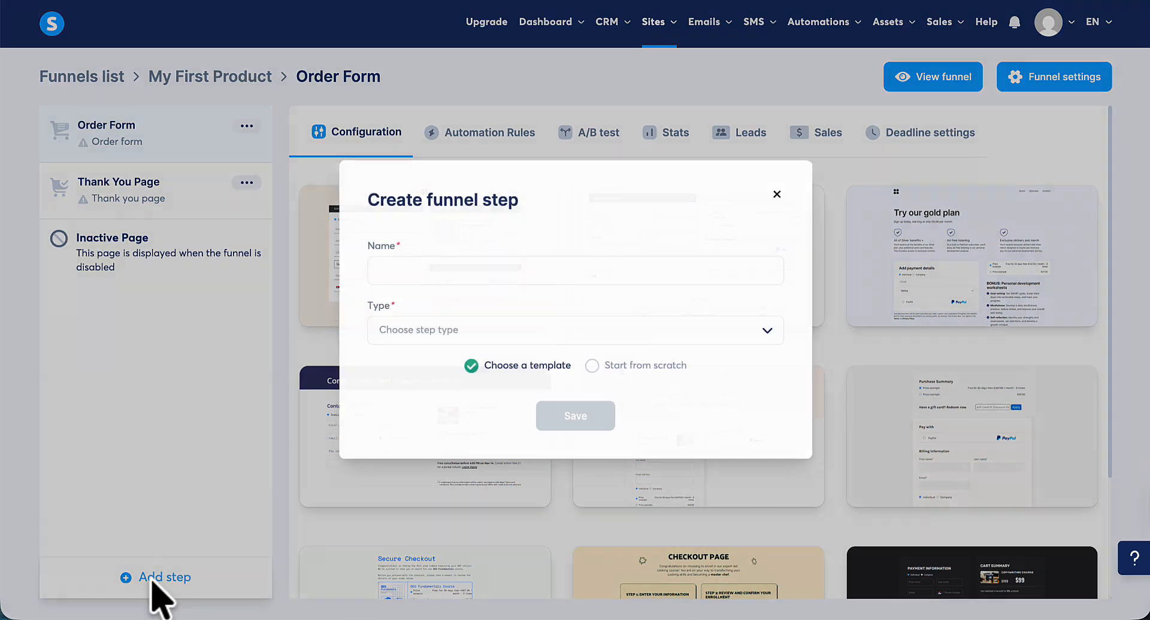
click(445, 279)
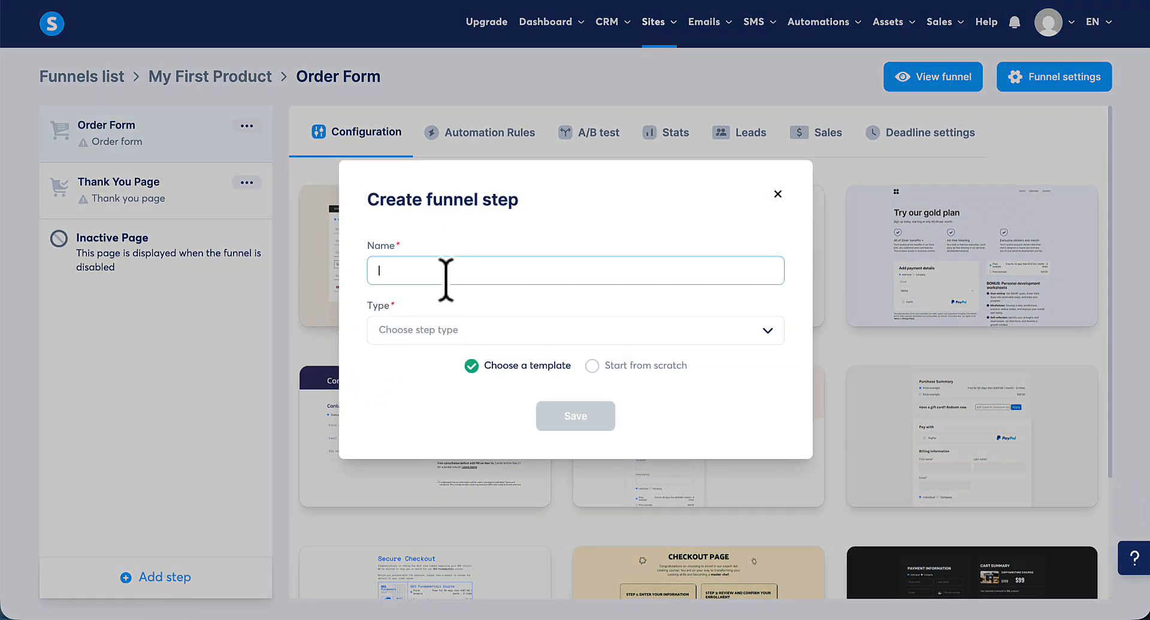
text(Sales page)
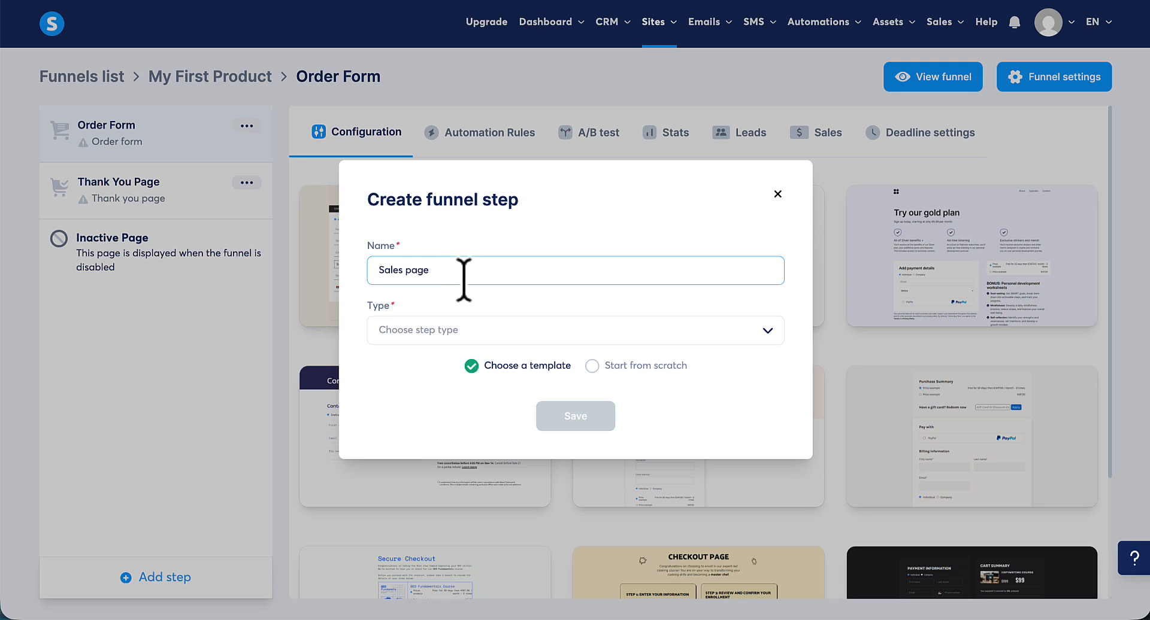
click(767, 330)
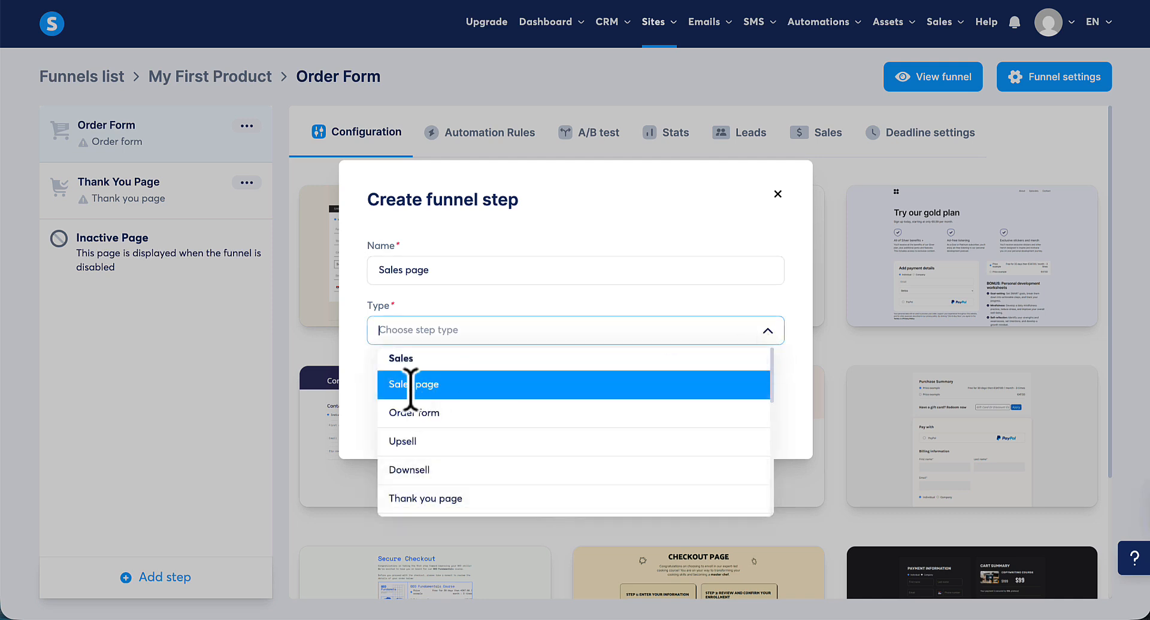
click(437, 384)
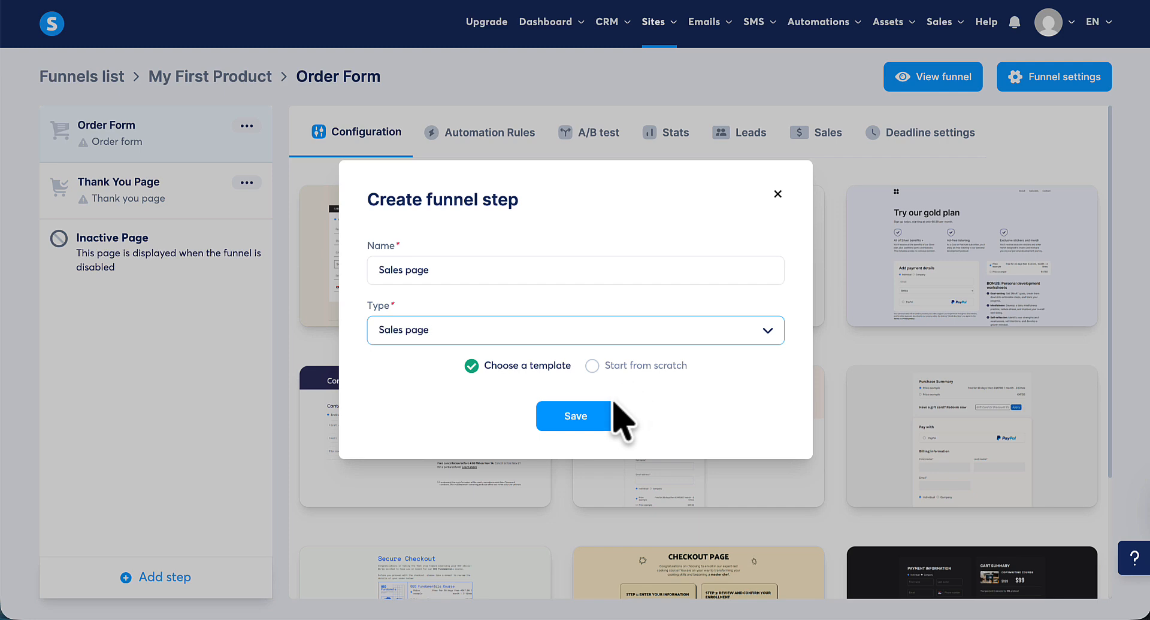
click(590, 441)
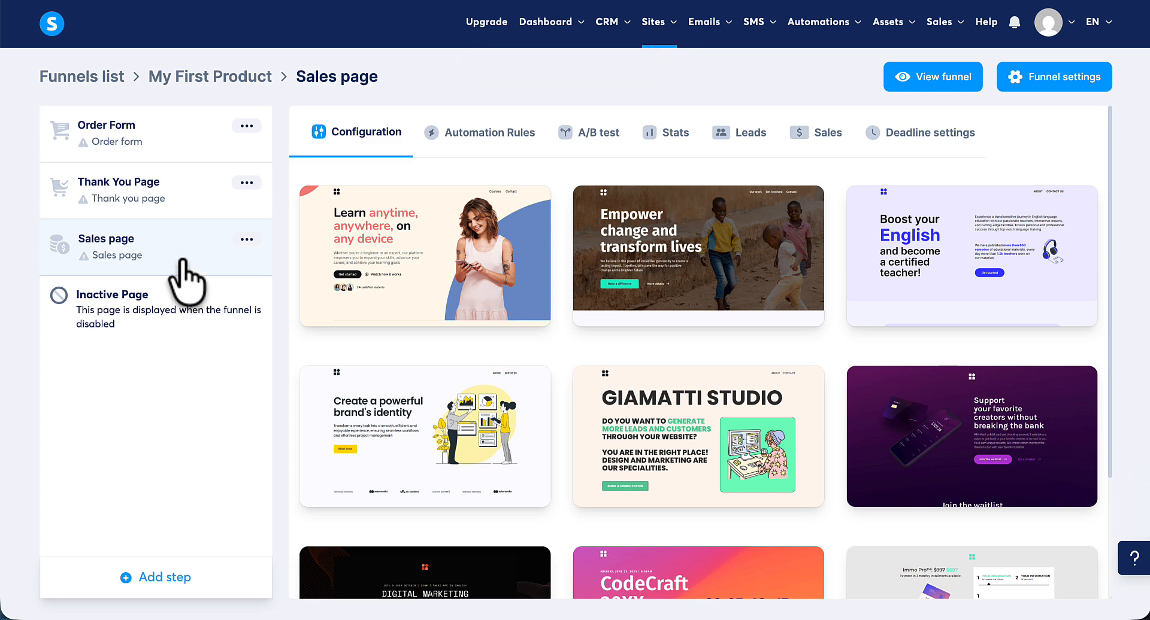
drag(180, 259, 177, 148)
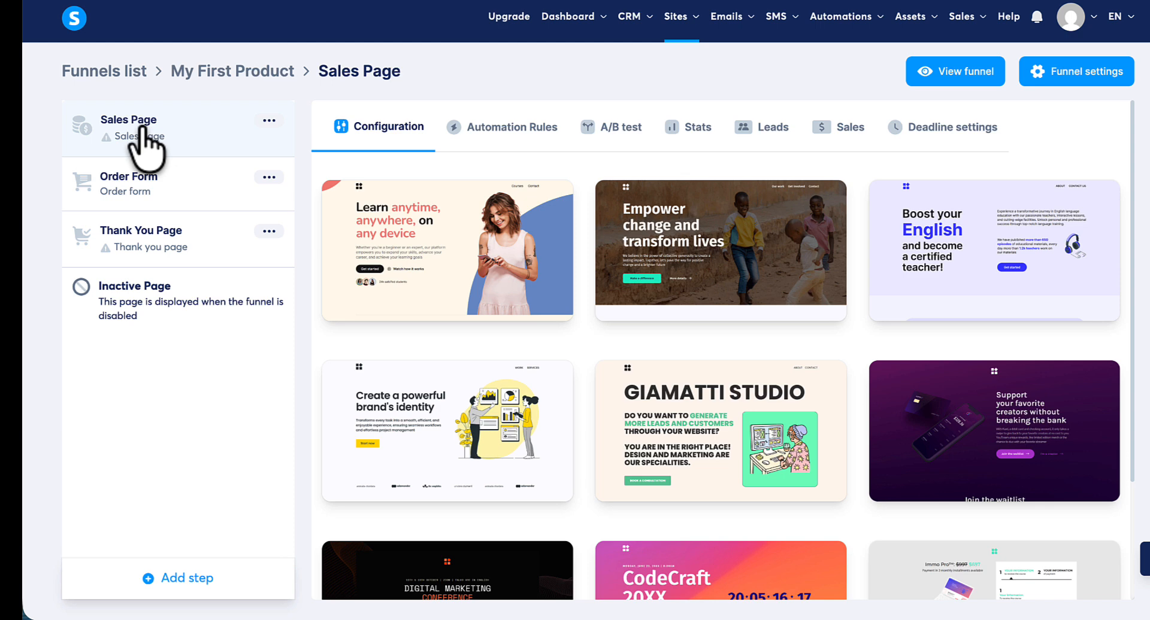
- Show 30 templates per page and select the "Master UX/UI Design with our online course" template for the sales page
mouse_move(745, 256)
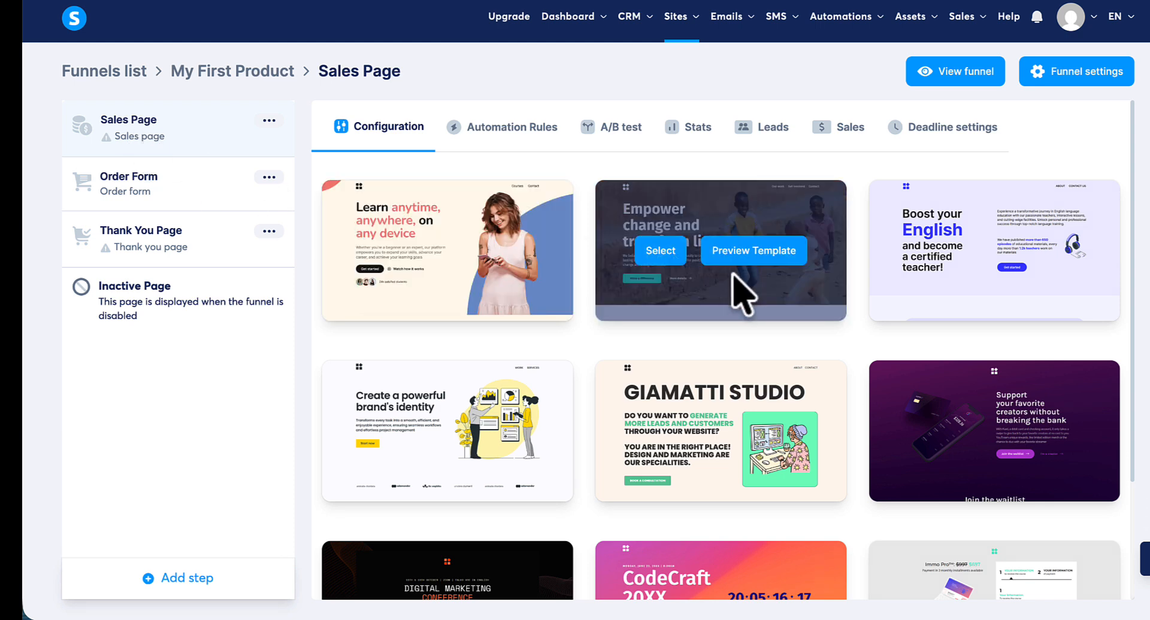
scroll(733, 279, down, 3)
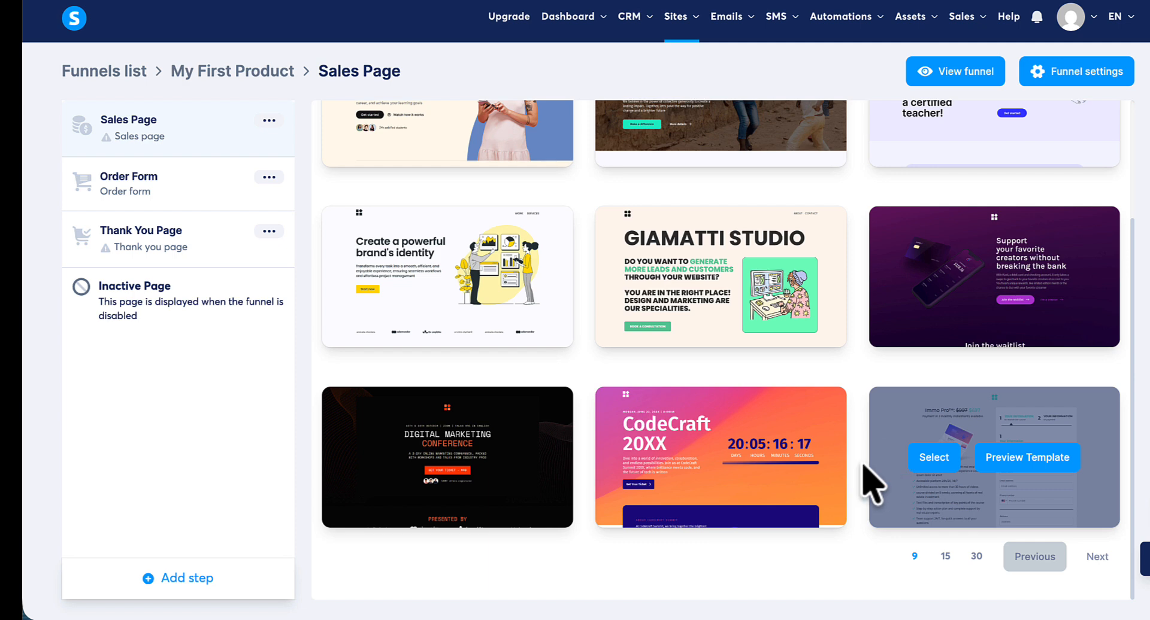
click(976, 557)
mouse_move(873, 441)
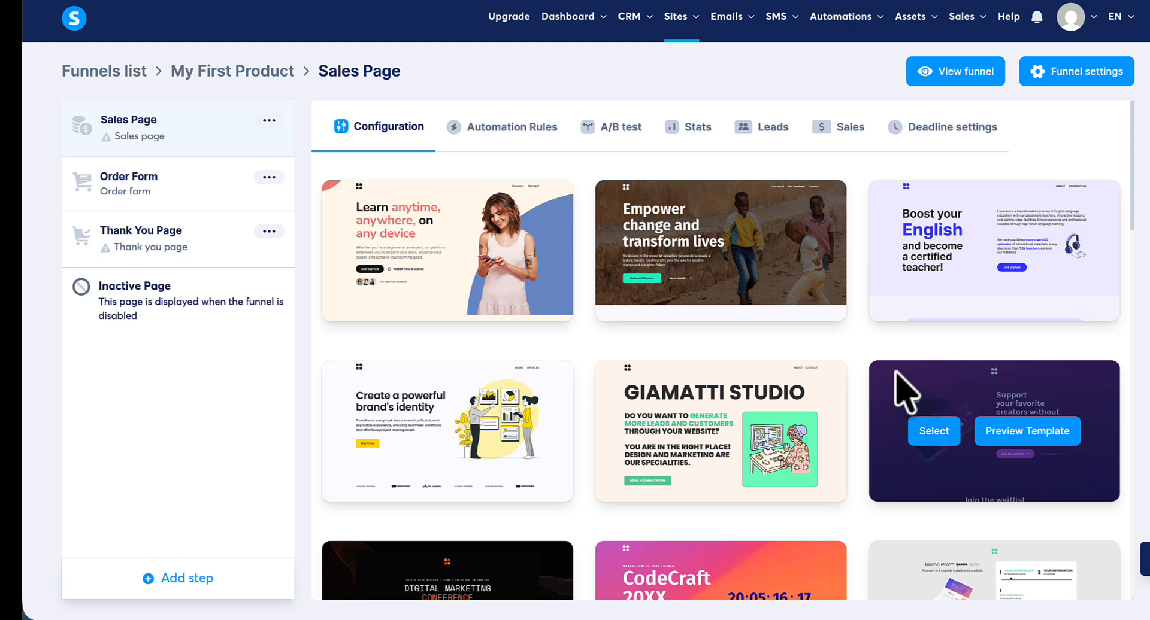
scroll(904, 392, down, 4)
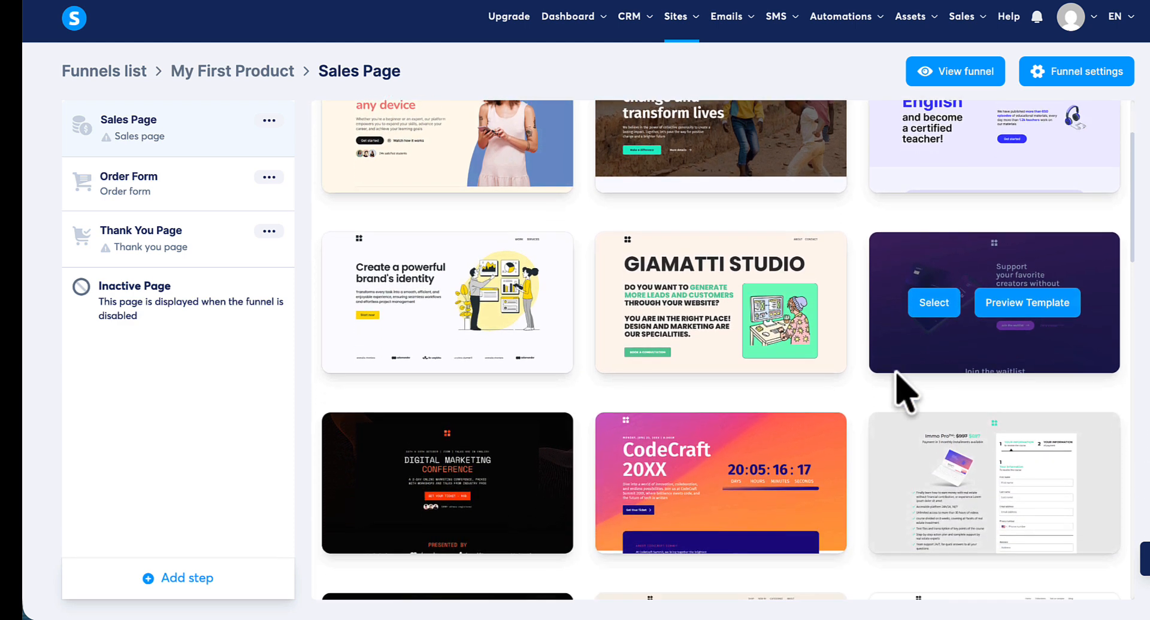
scroll(896, 372, down, 5)
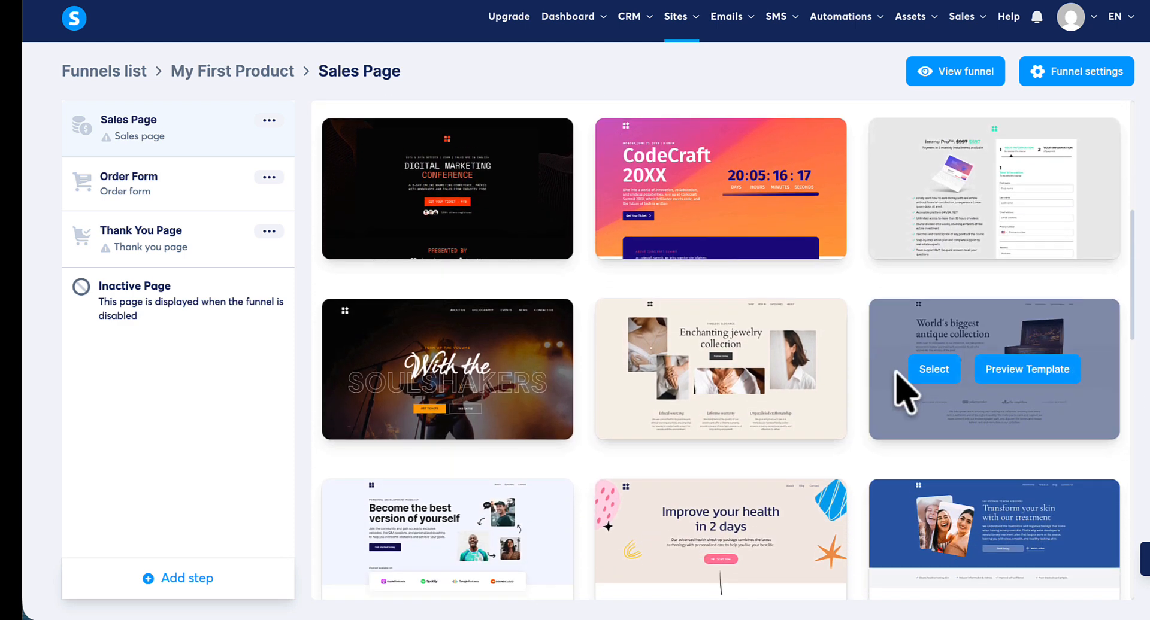
scroll(896, 373, down, 7)
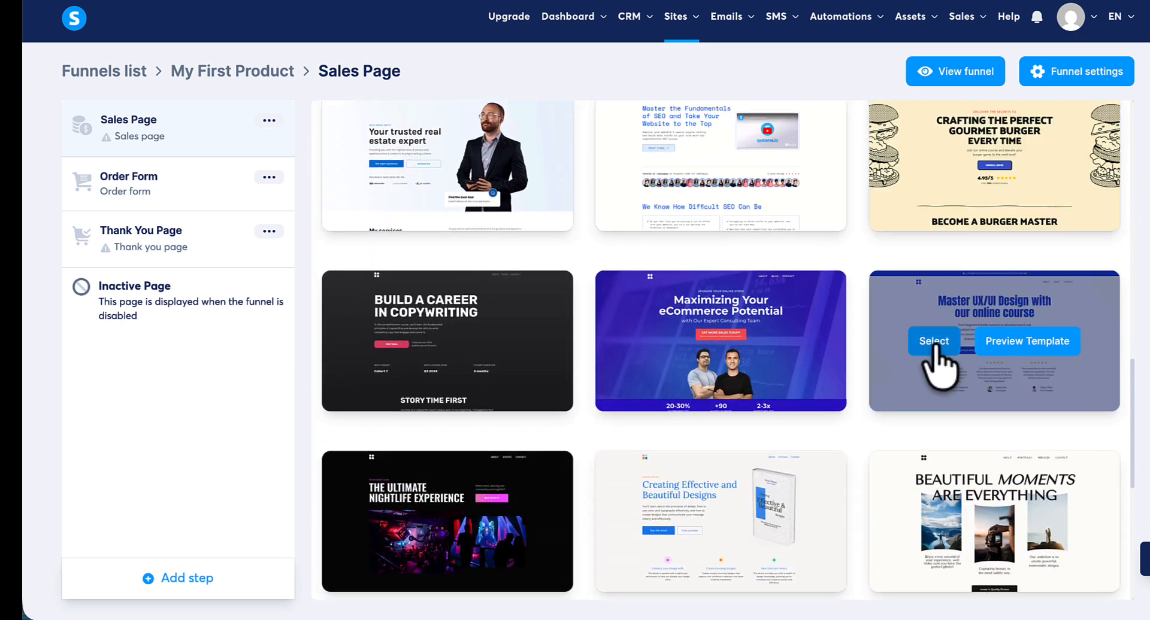
click(932, 346)
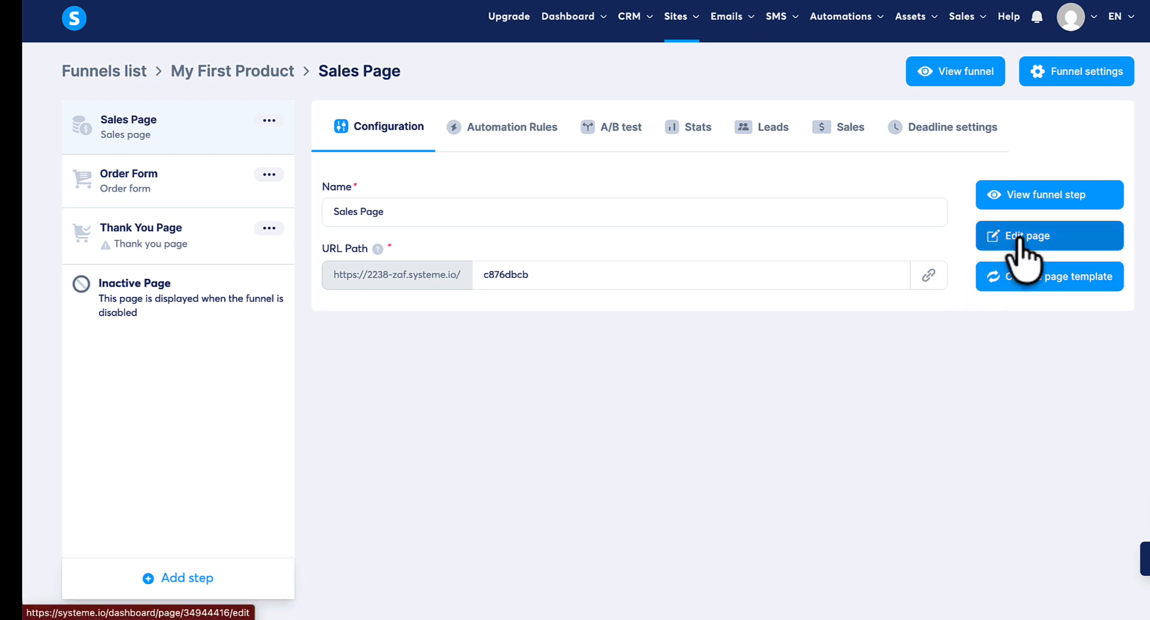
- Open the sales page for editing and replace its main headline with "My Special Product"
click(1061, 238)
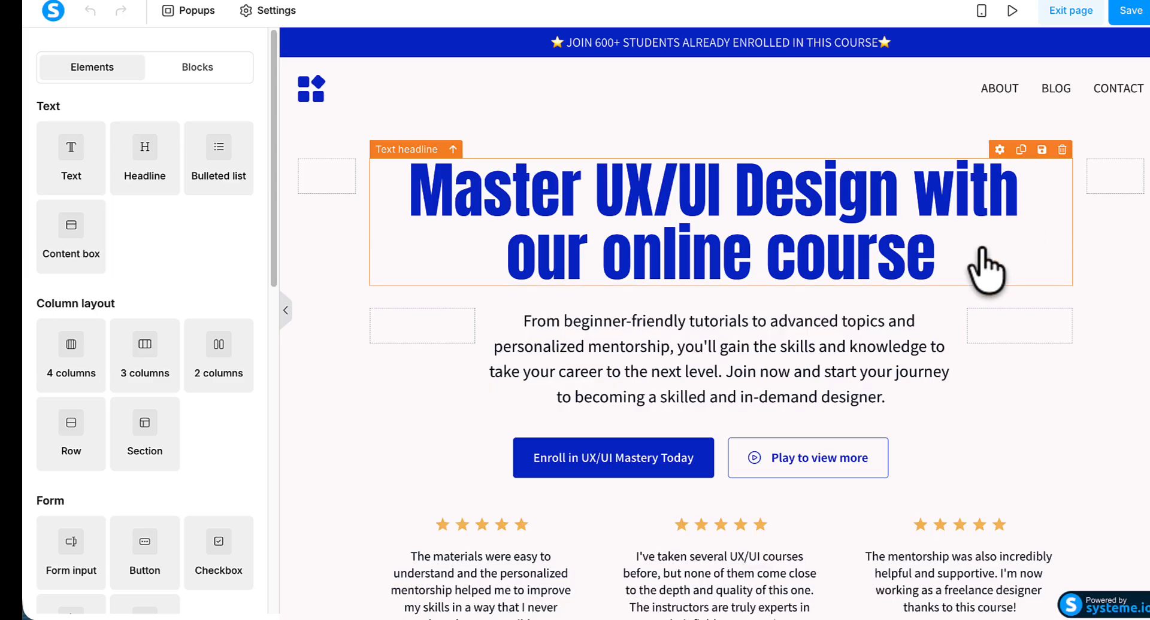
triple_click(771, 227)
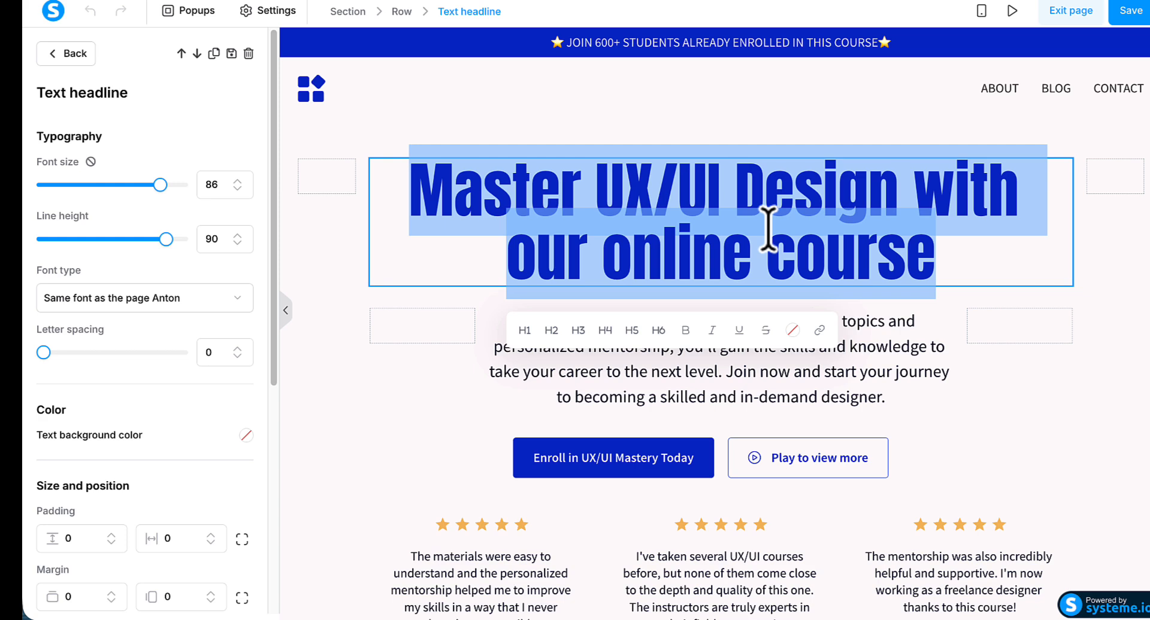
text(M)
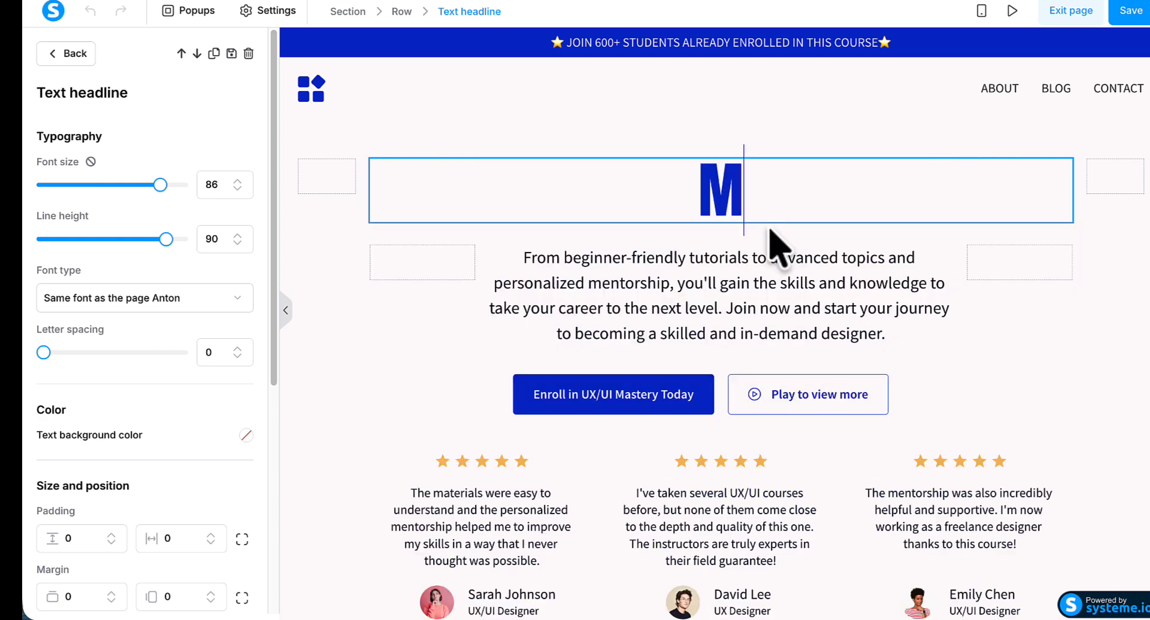
text(y Sp)
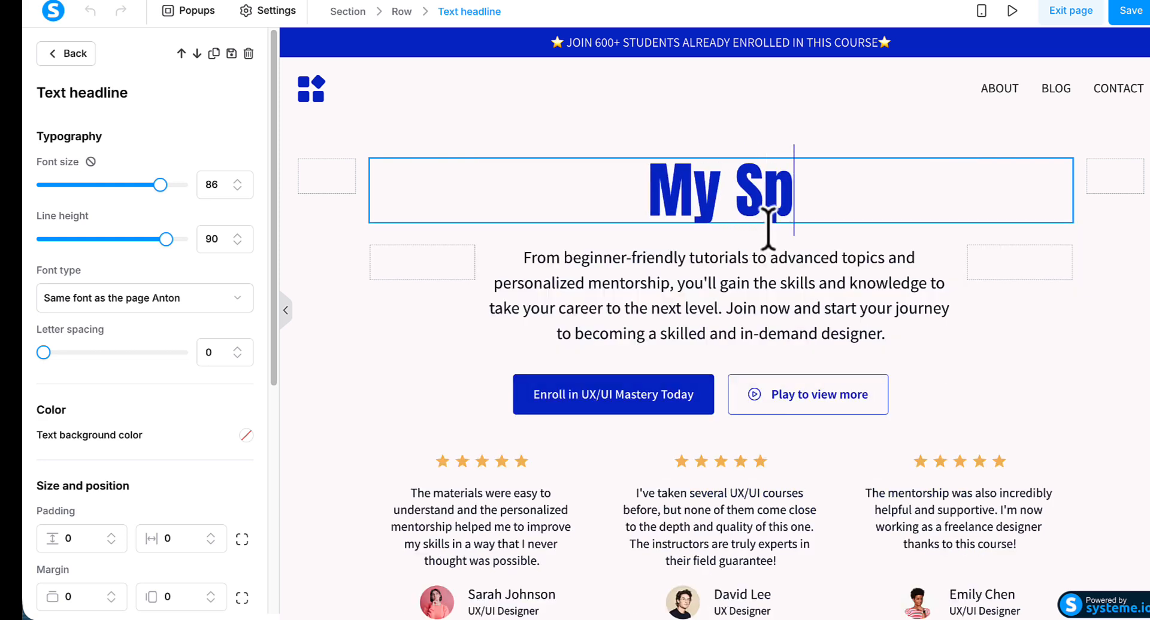
text(ecial )
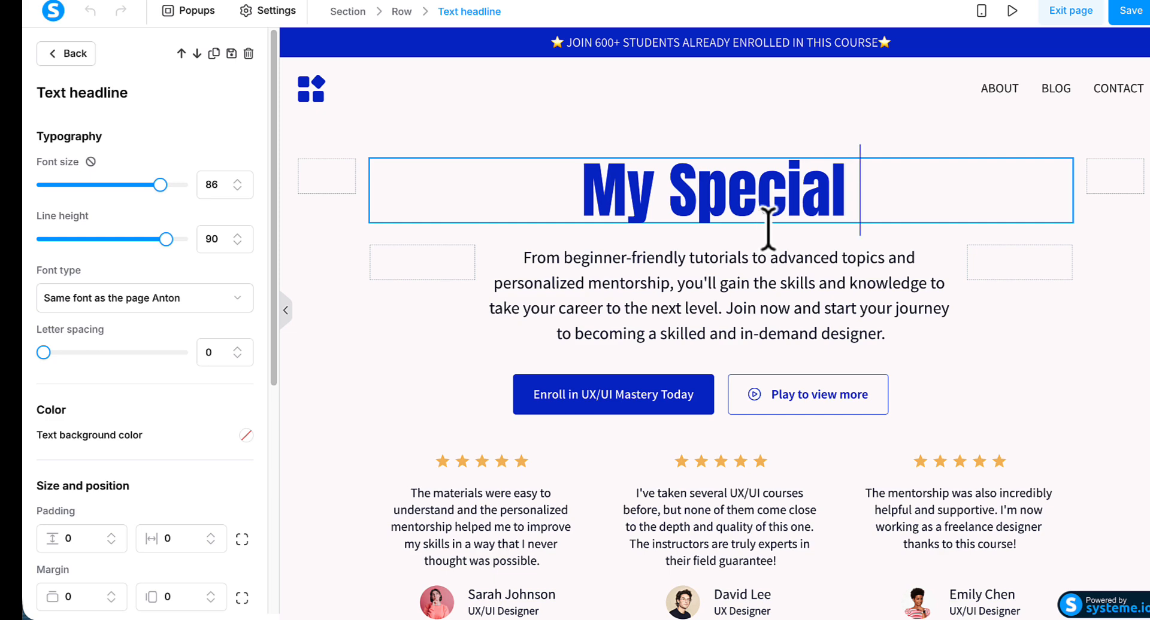
text(Product)
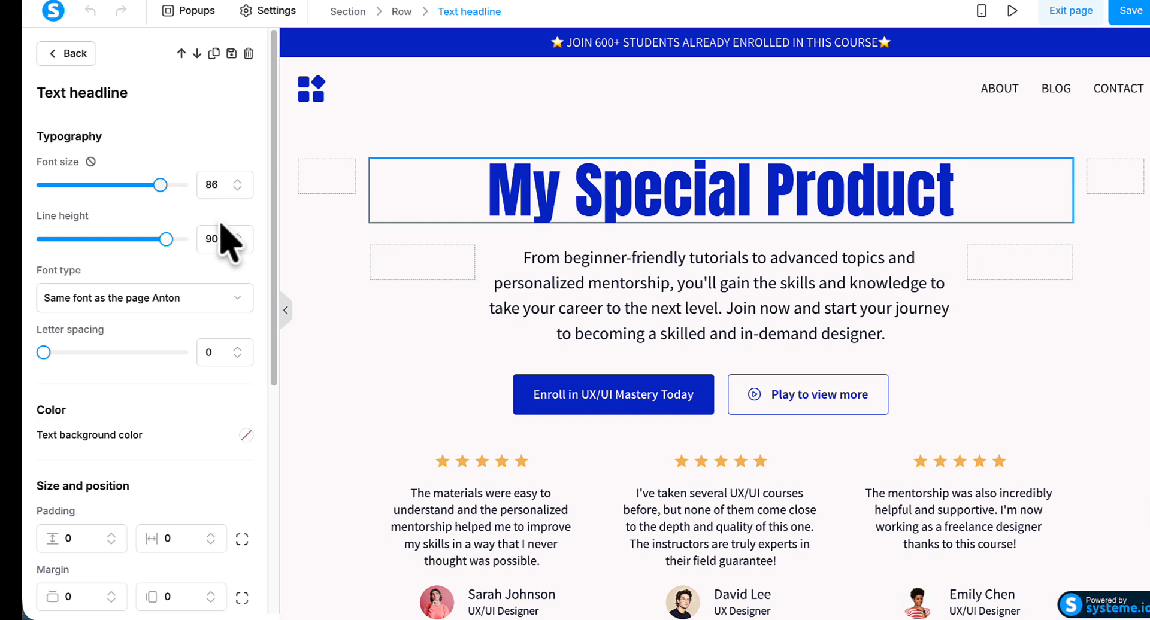
drag(270, 187, 264, 264)
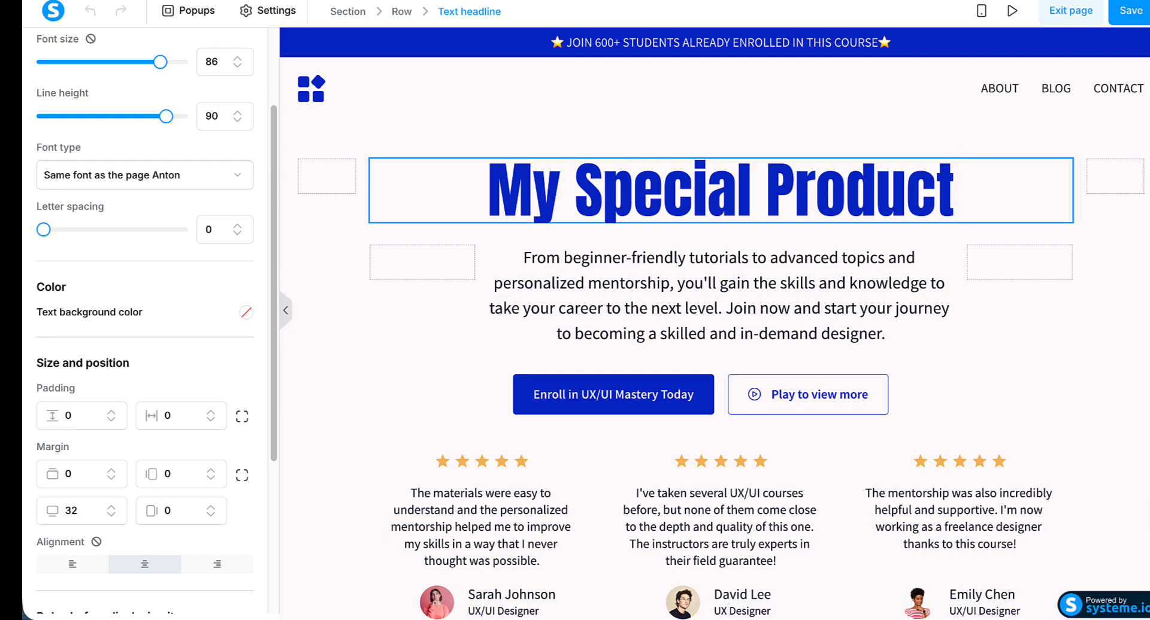
key(Escape)
- Look through the sales page's content sections below the main headline
scroll(714, 323, down, 3)
scroll(714, 323, down, 5)
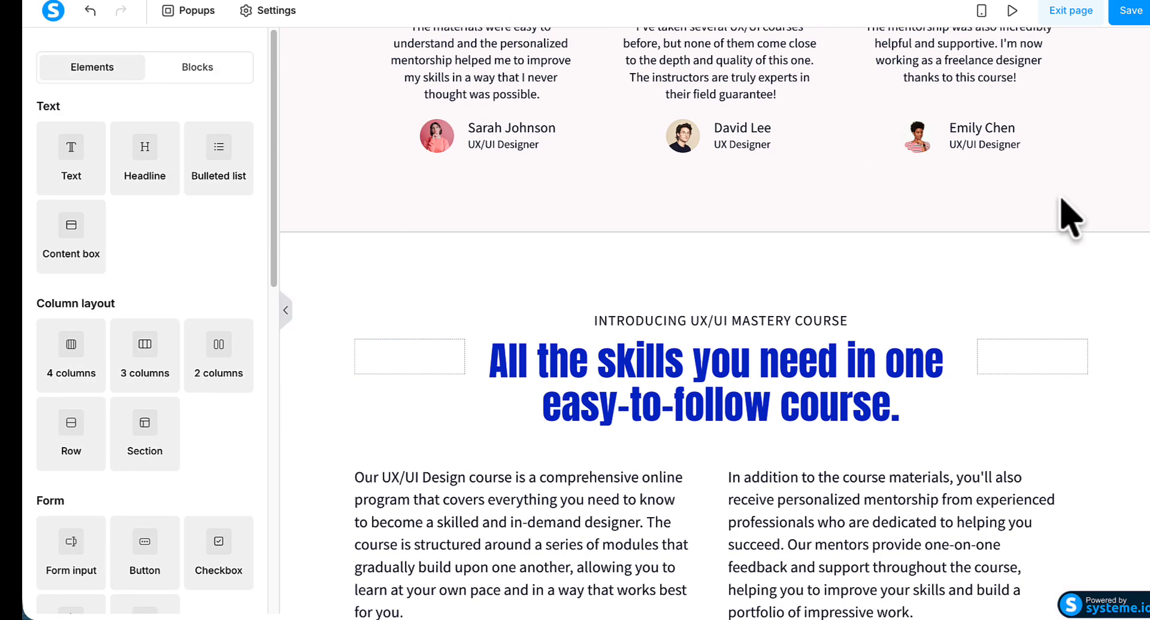
scroll(1048, 219, up, 6)
click(1026, 218)
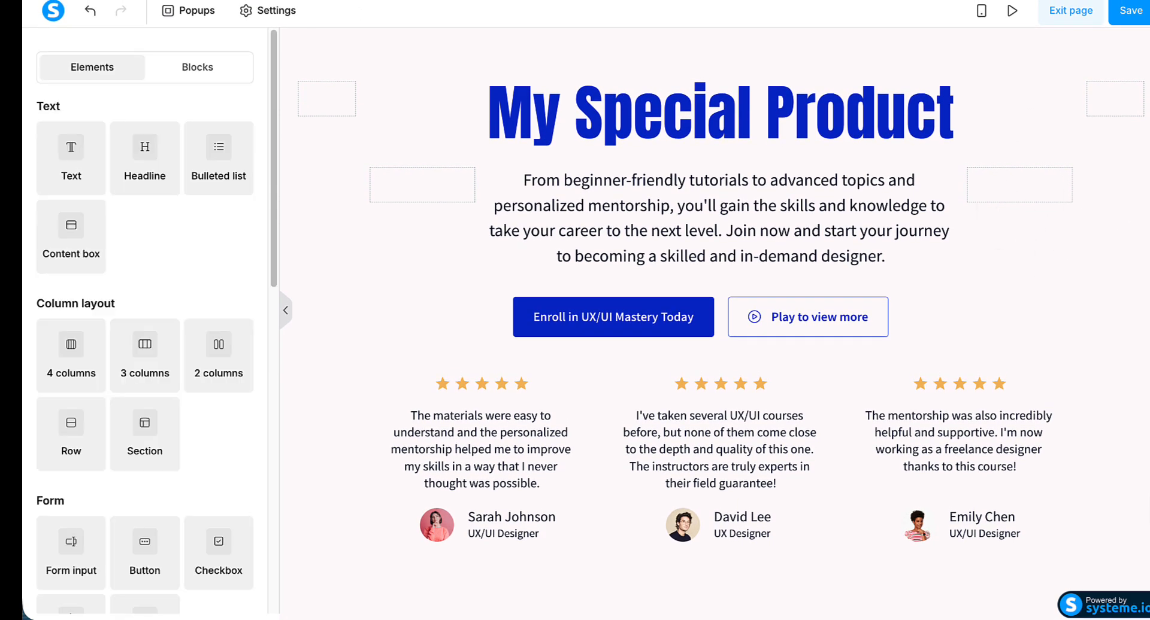
scroll(713, 323, down, 10)
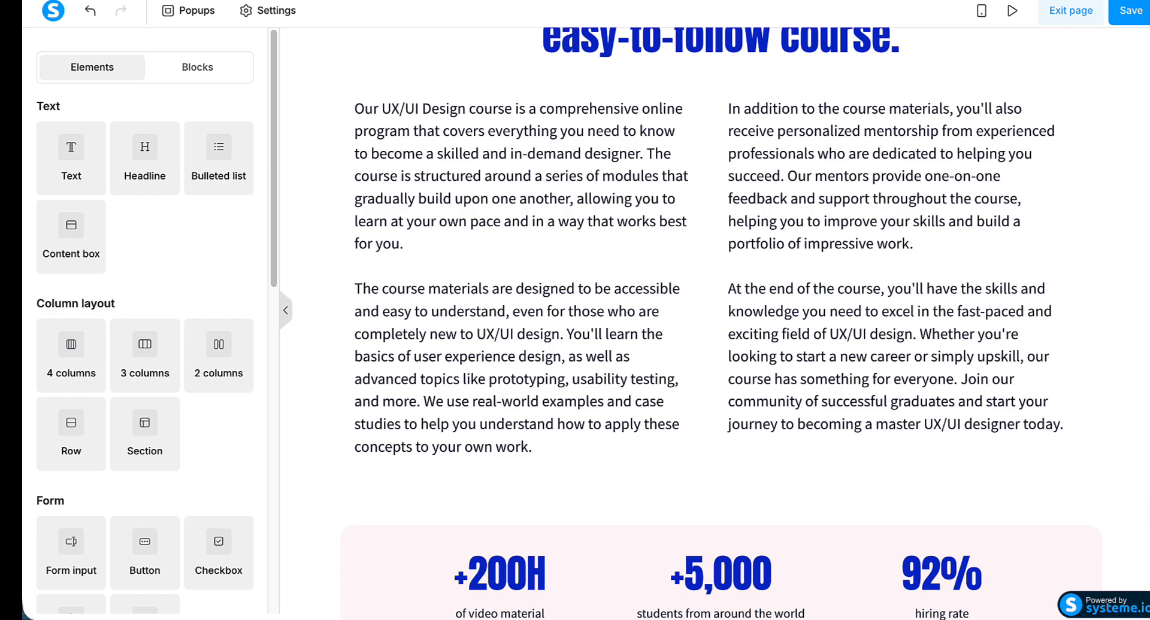
- Inspect the settings of the section holding the video material, student and hiring rate statistics
scroll(1100, 211, down, 9)
scroll(1100, 211, up, 3)
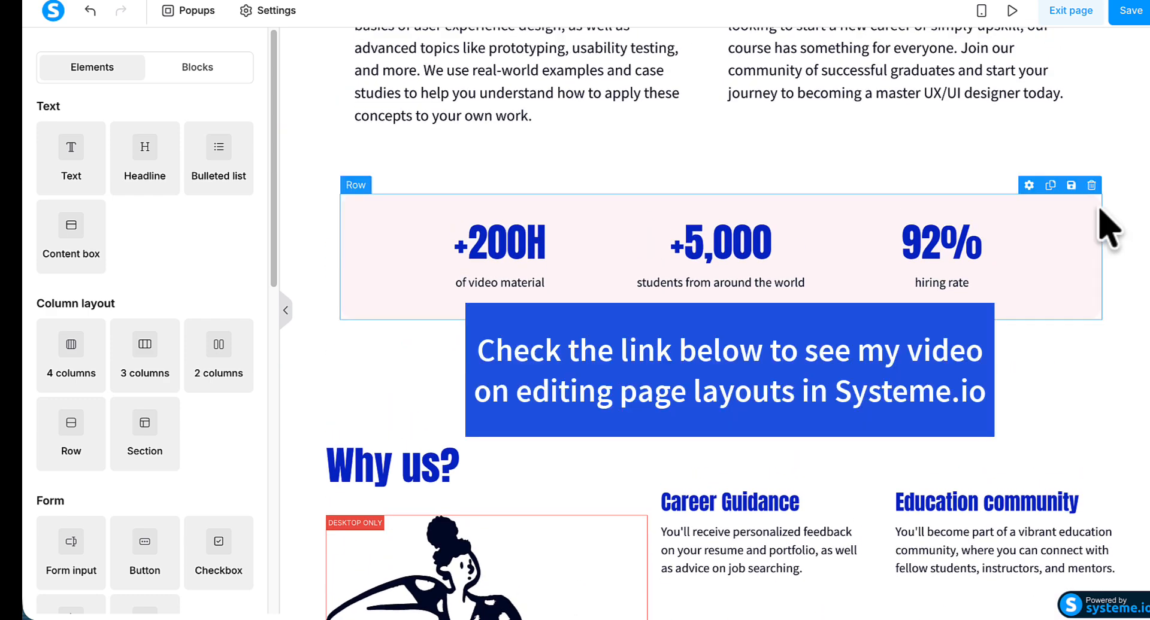
click(1120, 221)
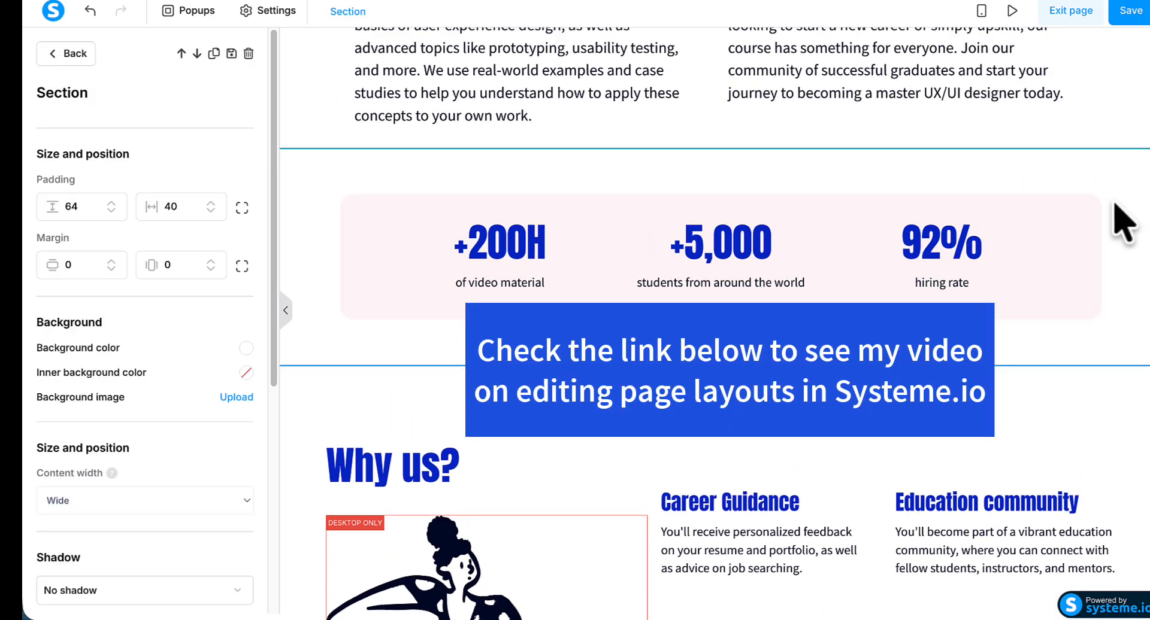
click(1048, 413)
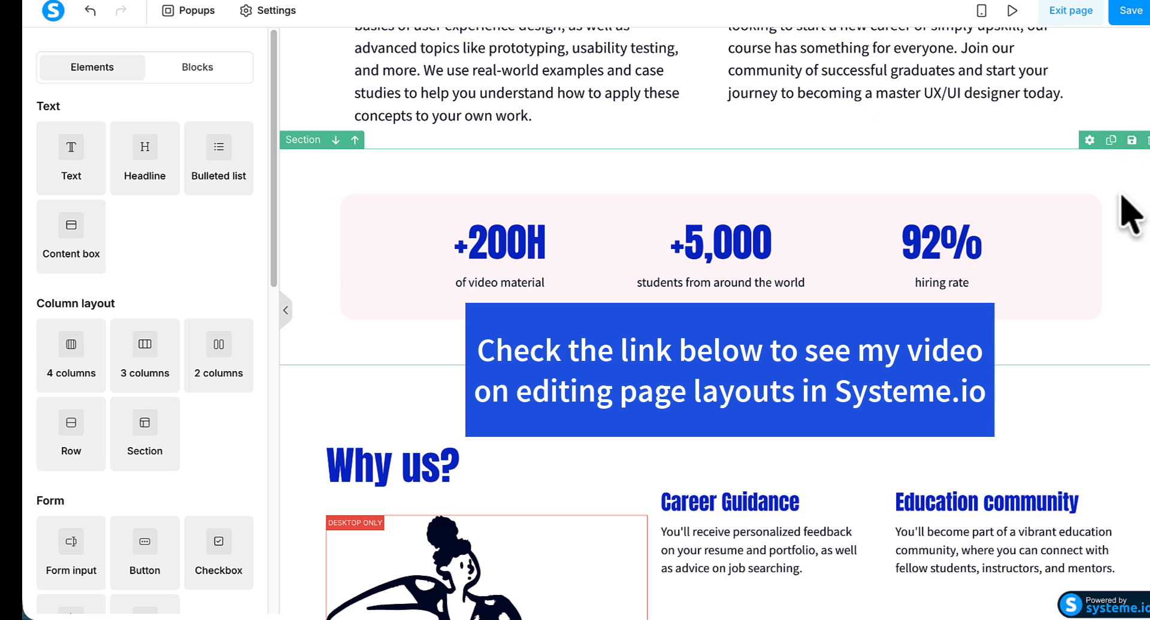
- Change the enrolment button text in the first UX/UI Mastery pricing card to "Get Your Special Offer Today!"
scroll(1121, 196, down, 5)
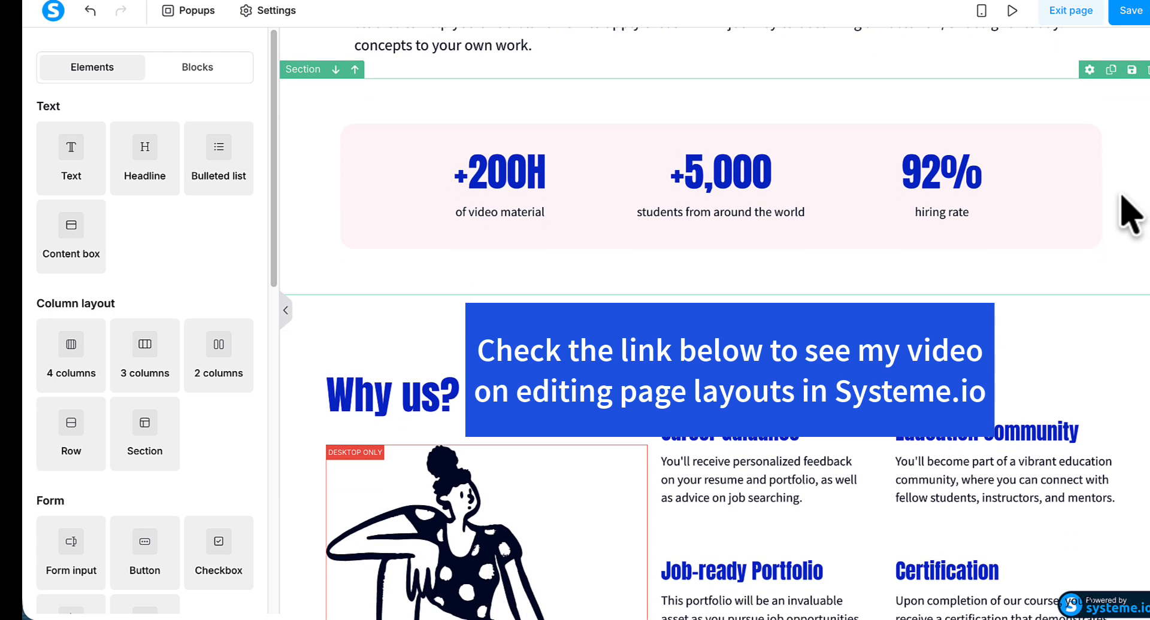
scroll(1129, 213, down, 10)
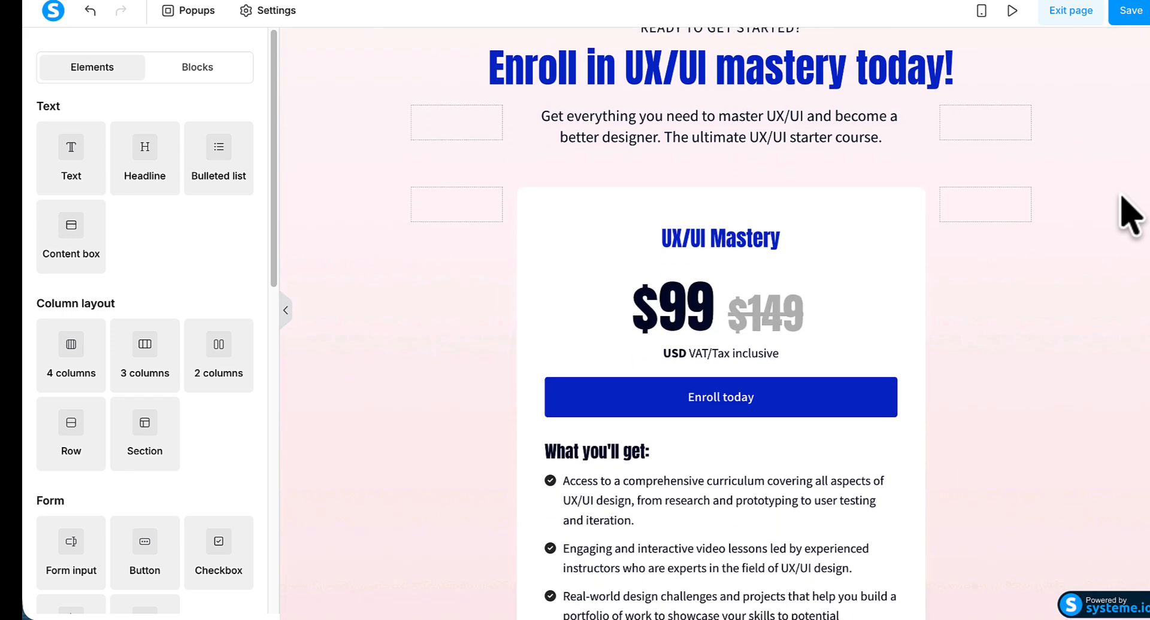
click(857, 354)
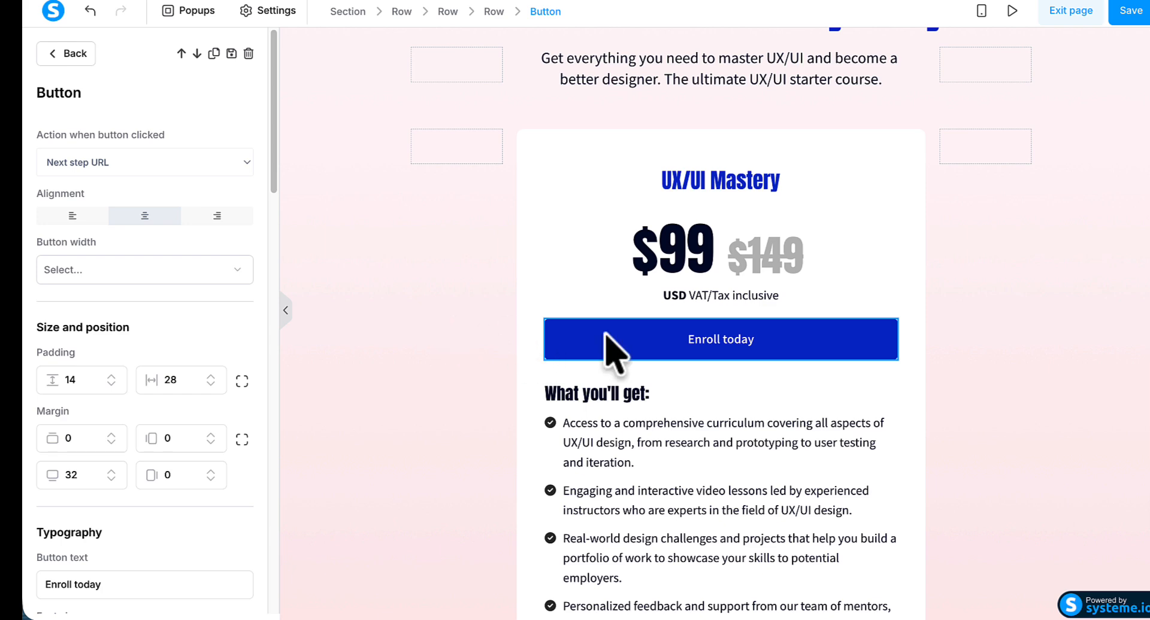
key(Escape)
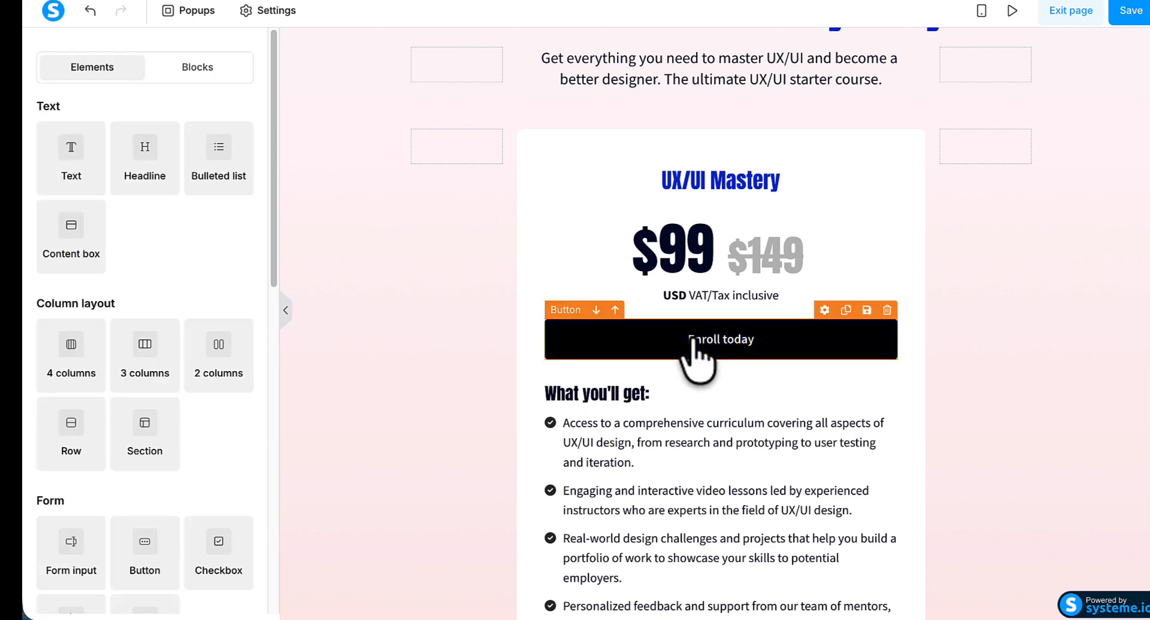
drag(274, 262, 277, 332)
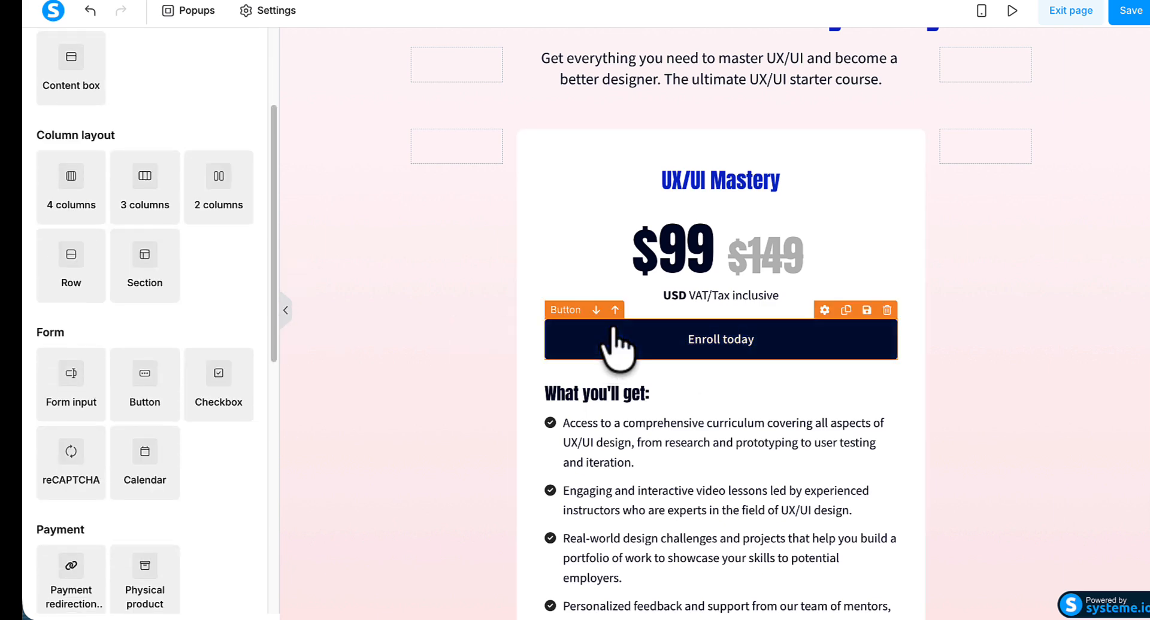
click(629, 346)
scroll(206, 267, down, 5)
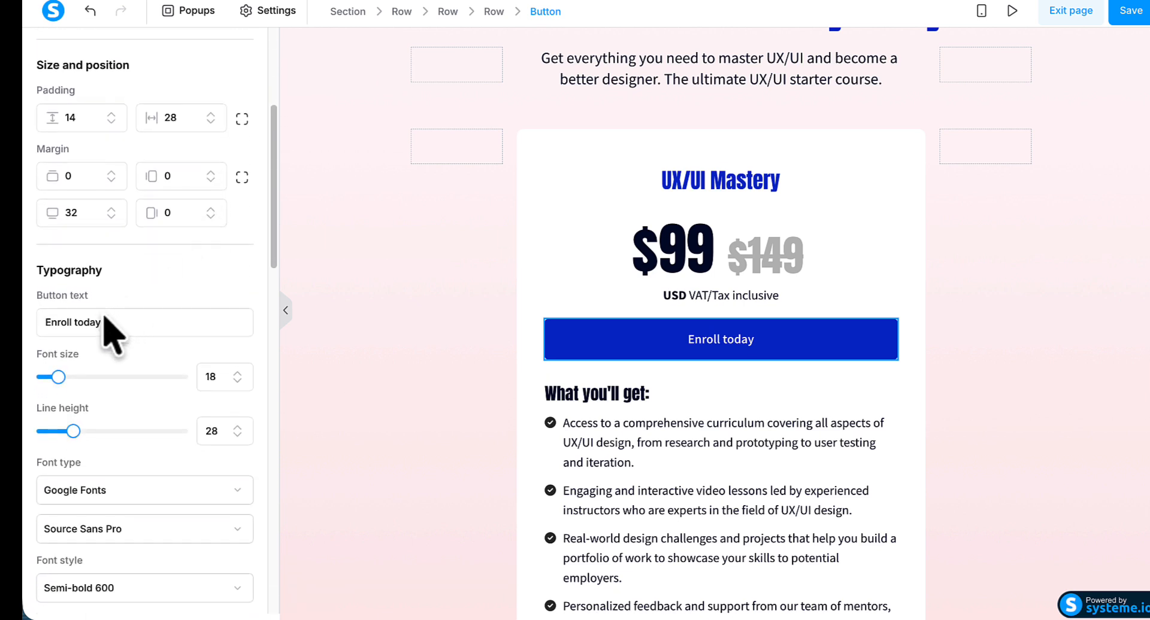
text(Buy)
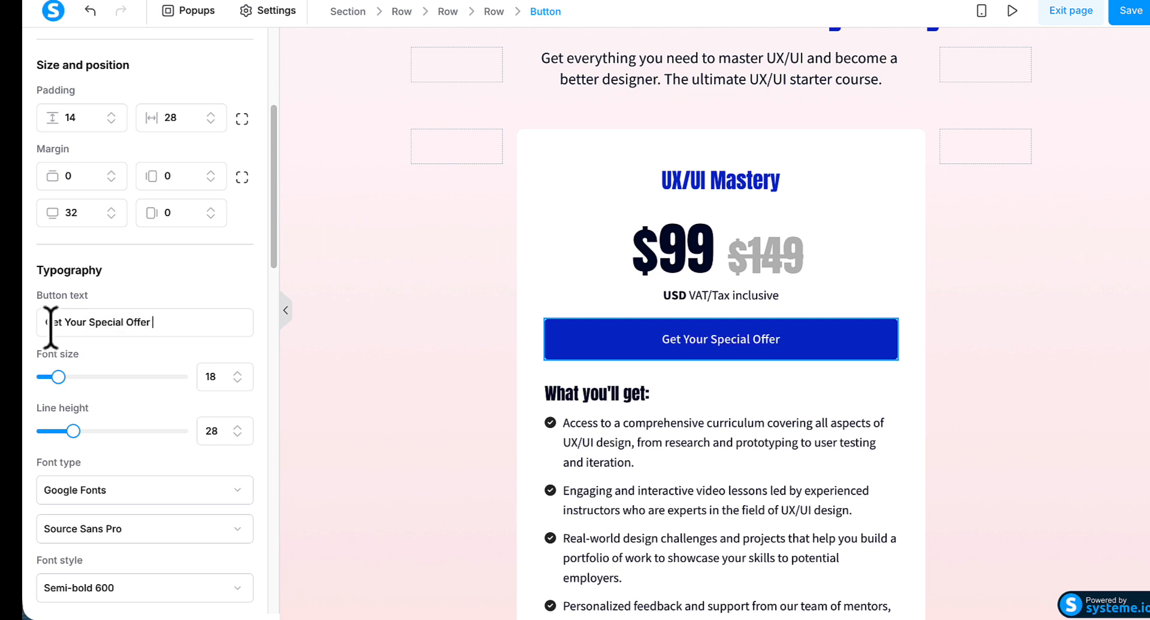
text(Today!)
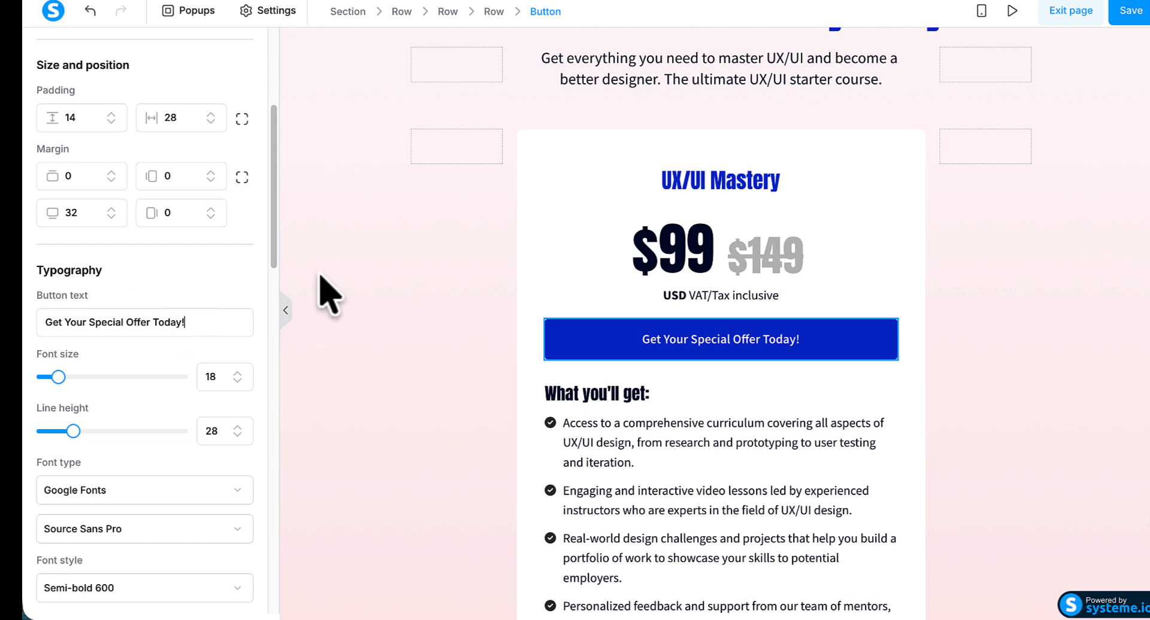
- Change the main price in the first UX/UI Mastery pricing card to $97
click(715, 263)
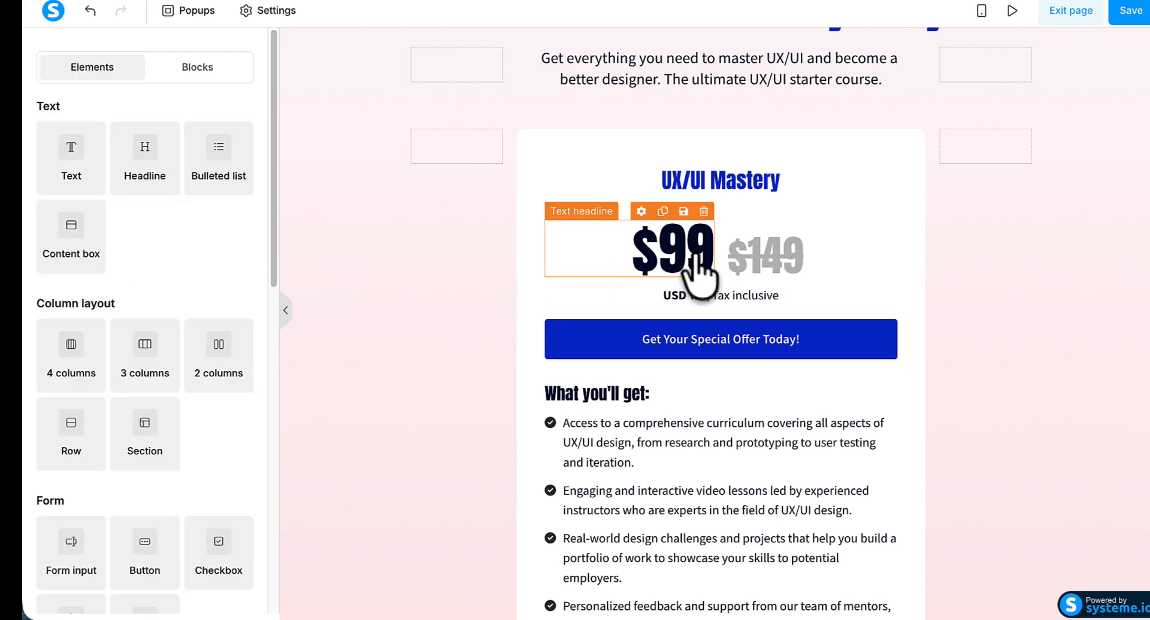
click(695, 255)
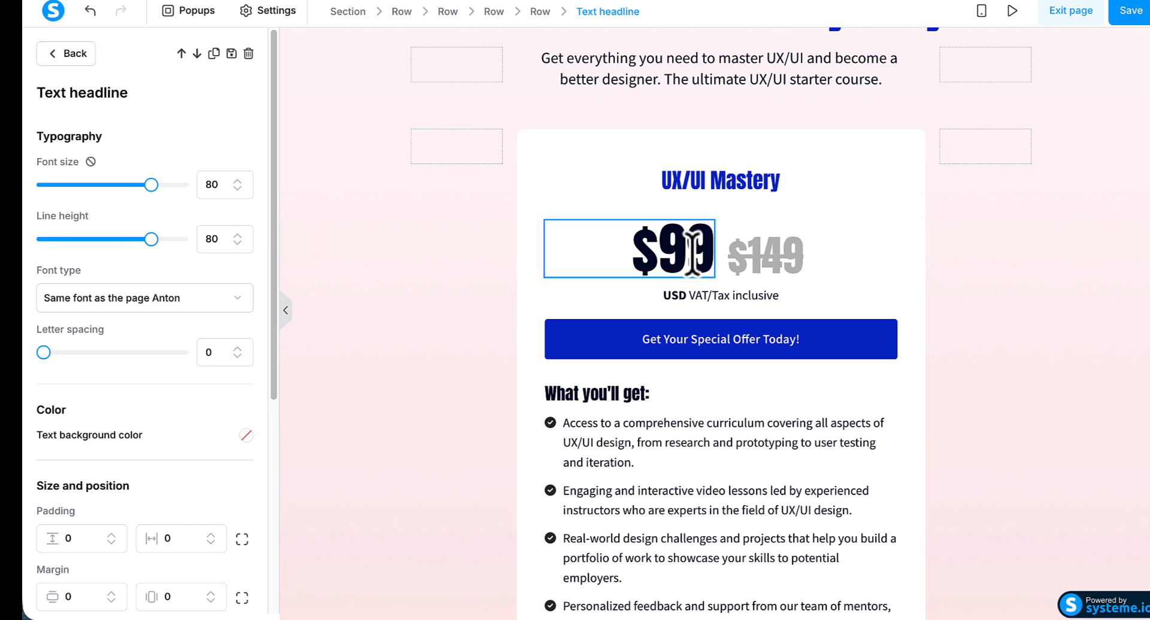
key(BackSpace)
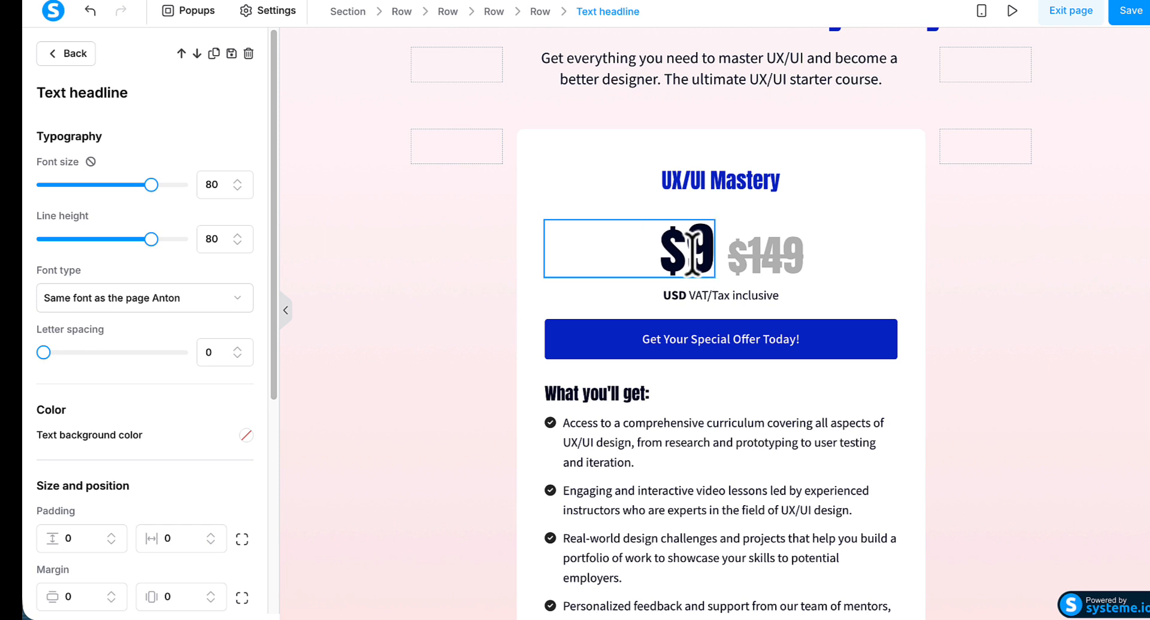
text(7)
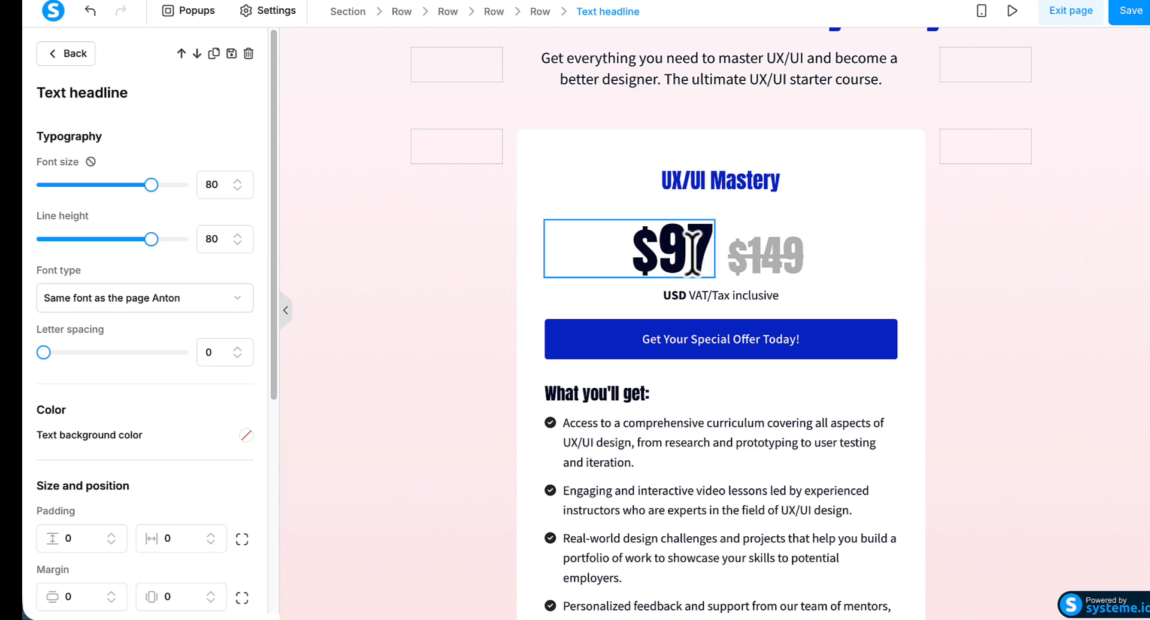
click(789, 264)
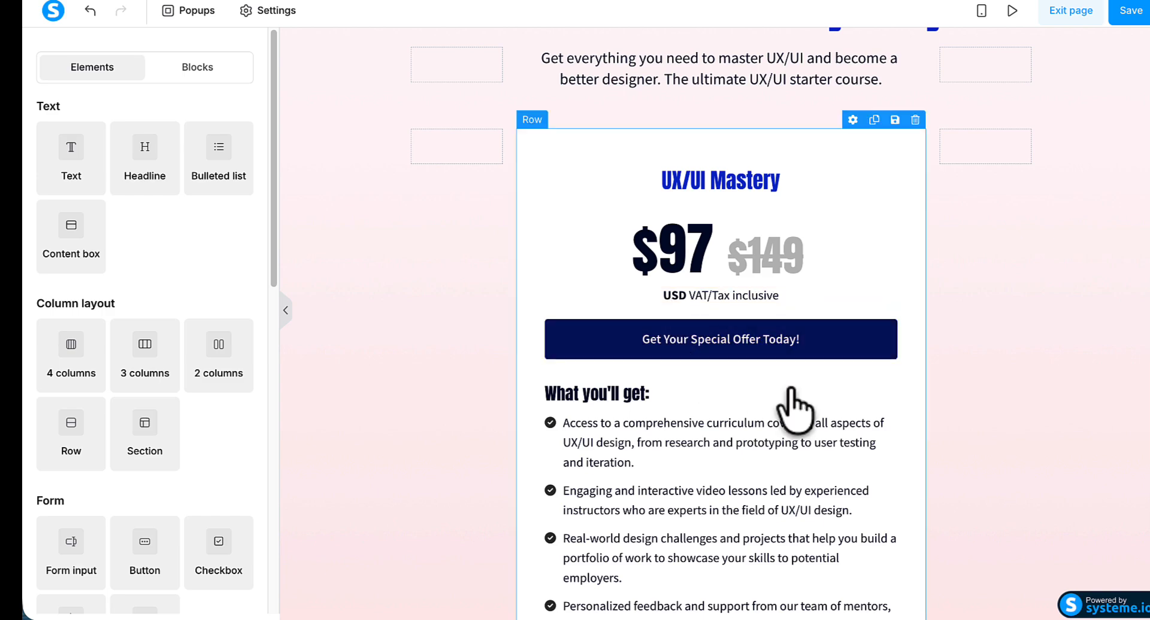
- In the second pricing card, below the frequently asked questions, set the enrolment button text to "Buy My Special Offer Now!"
scroll(795, 359, down, 5)
scroll(795, 407, down, 3)
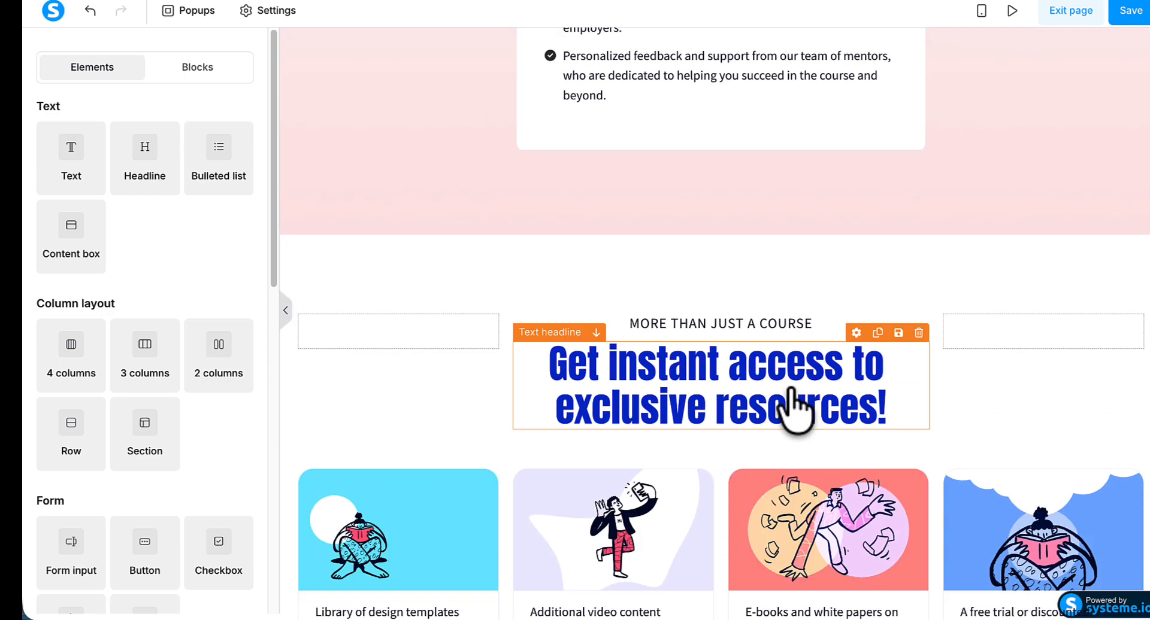
scroll(791, 405, up, 3)
scroll(791, 406, down, 9)
scroll(793, 413, down, 16)
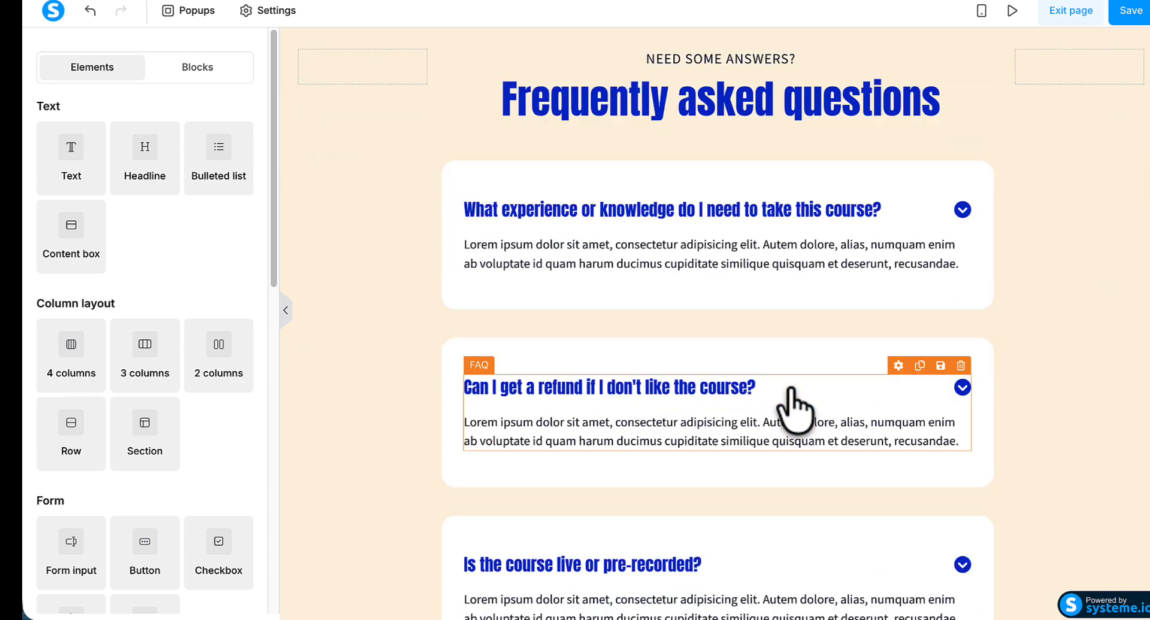
scroll(797, 407, down, 1)
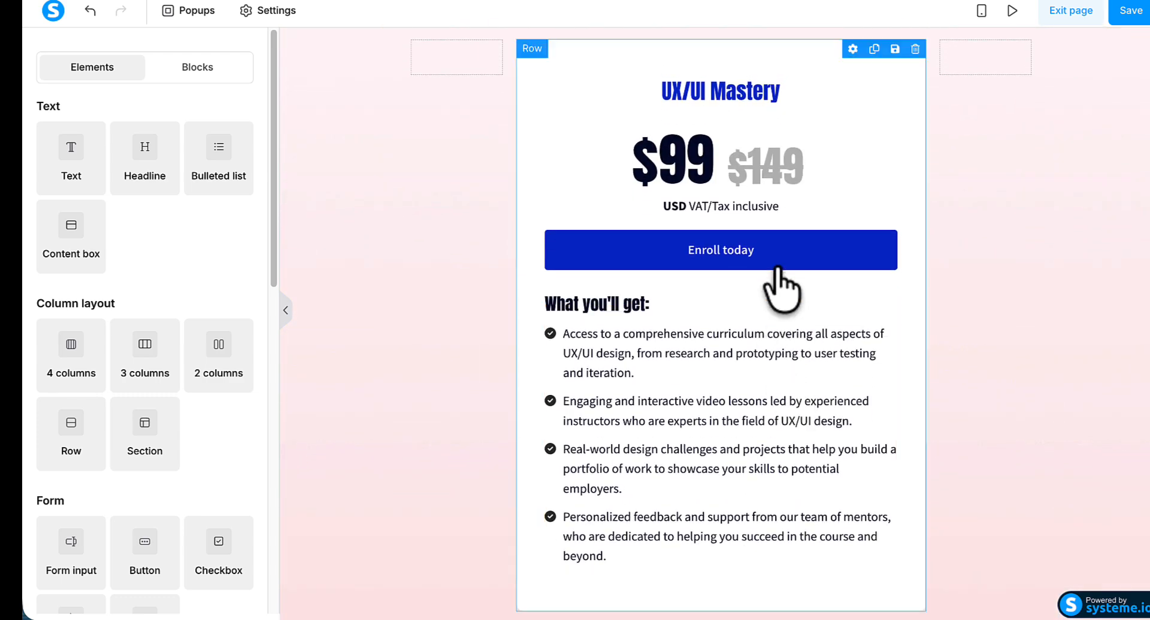
click(777, 261)
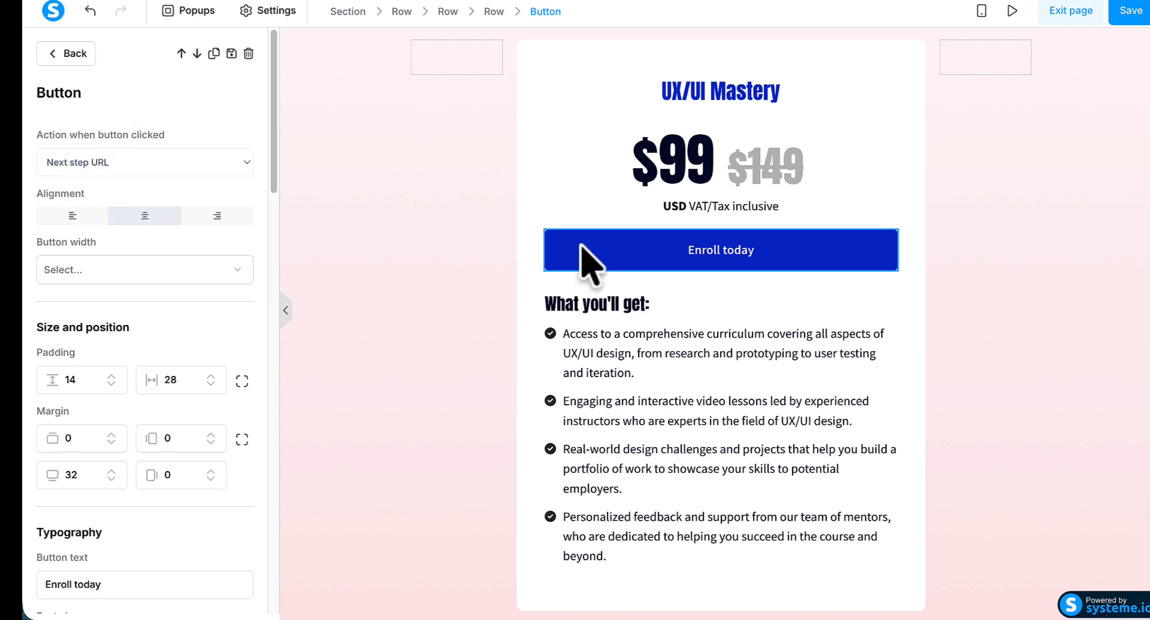
scroll(237, 293, down, 4)
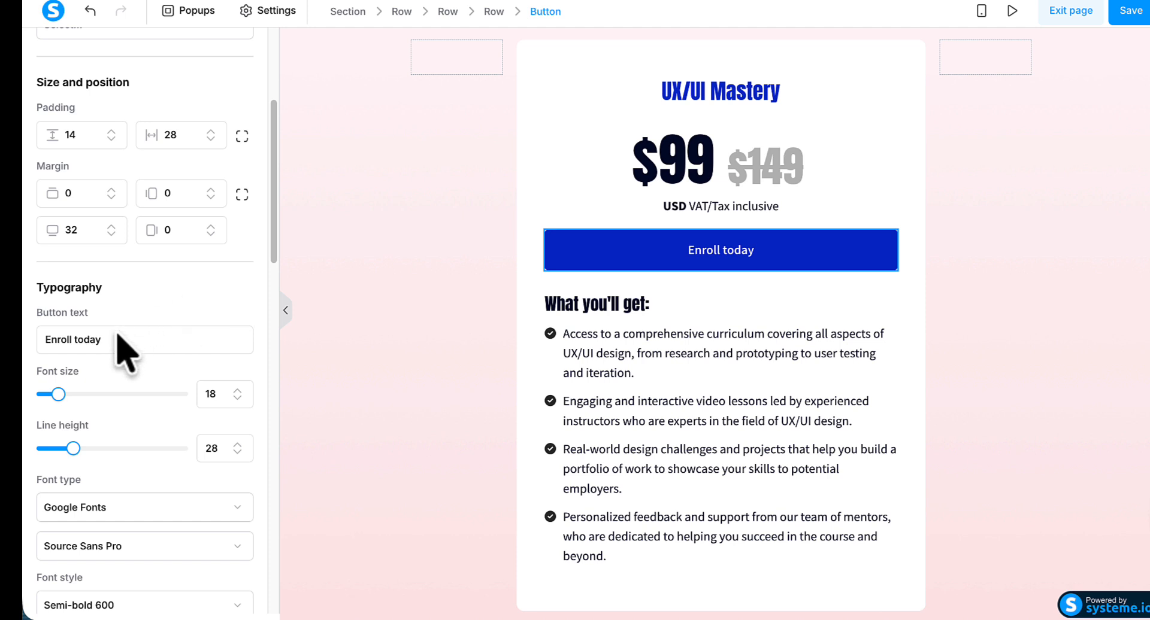
drag(106, 339, 41, 339)
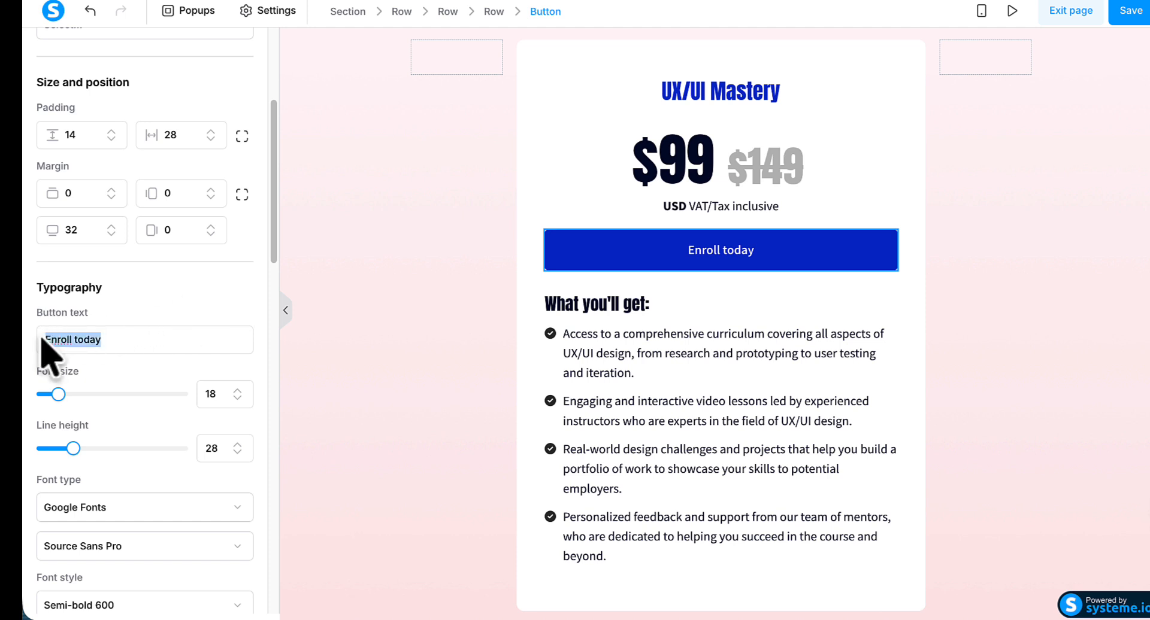
text(Buy My Special Off)
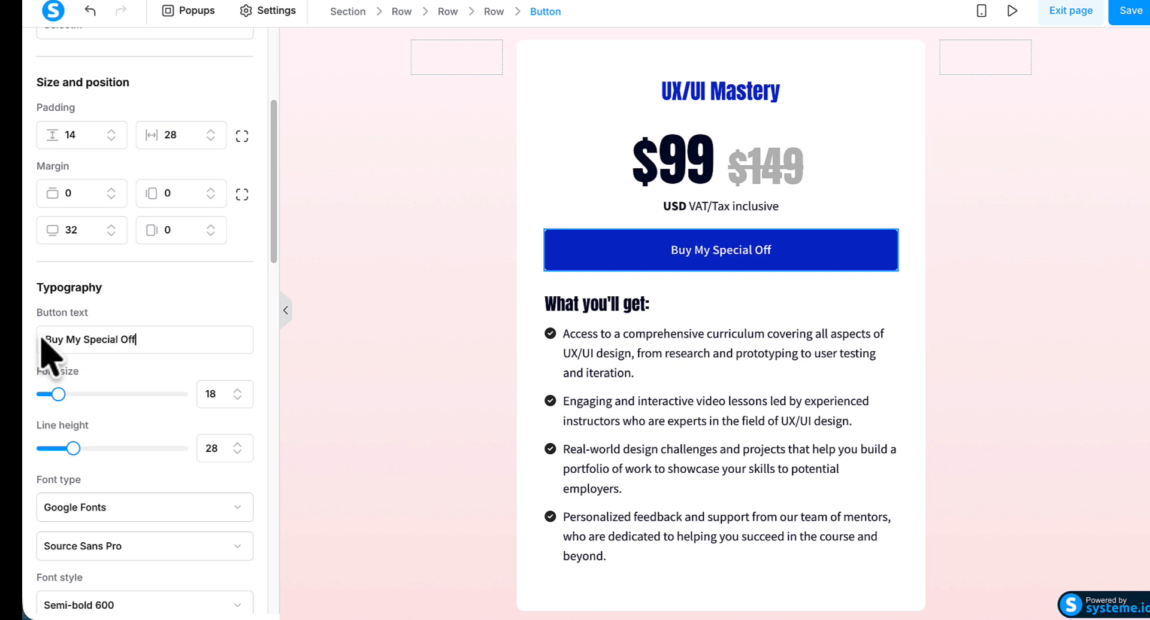
text(Now)
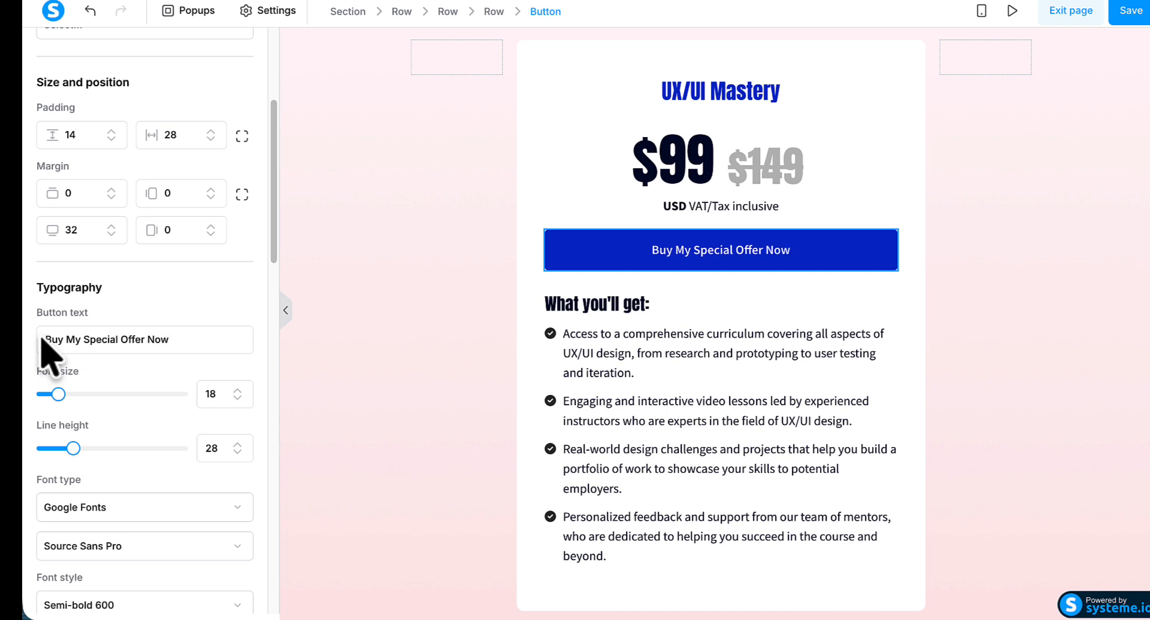
text(!)
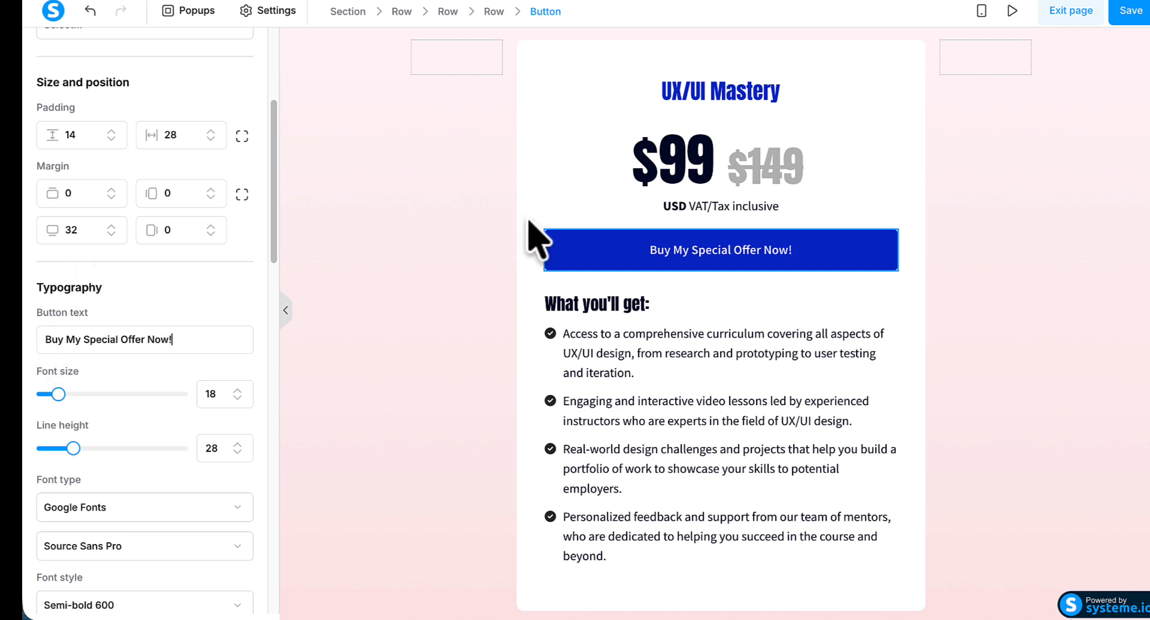
- Set the main price in the second pricing card to $97
click(692, 159)
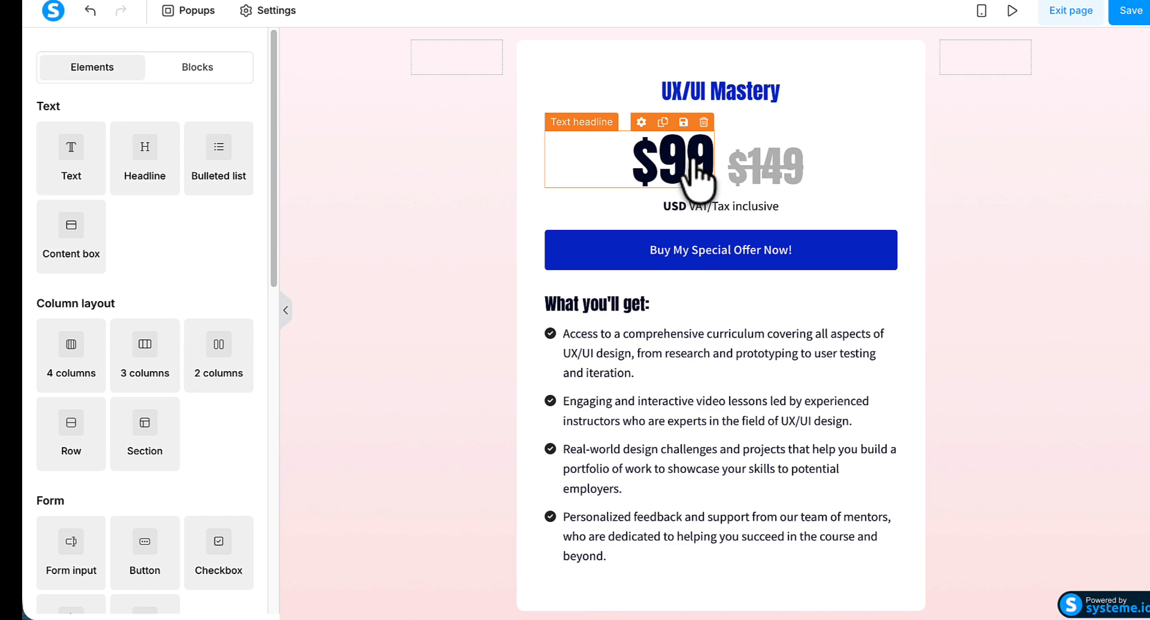
double_click(692, 160)
text(97)
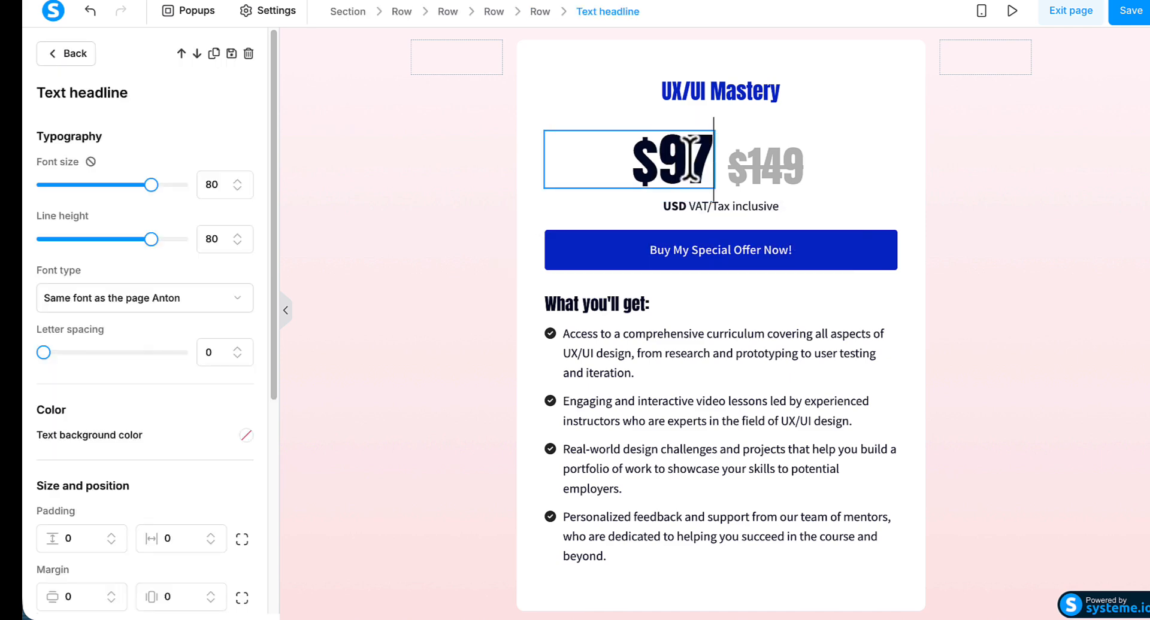
click(866, 191)
- Save the edited sales page
scroll(629, 225, down, 3)
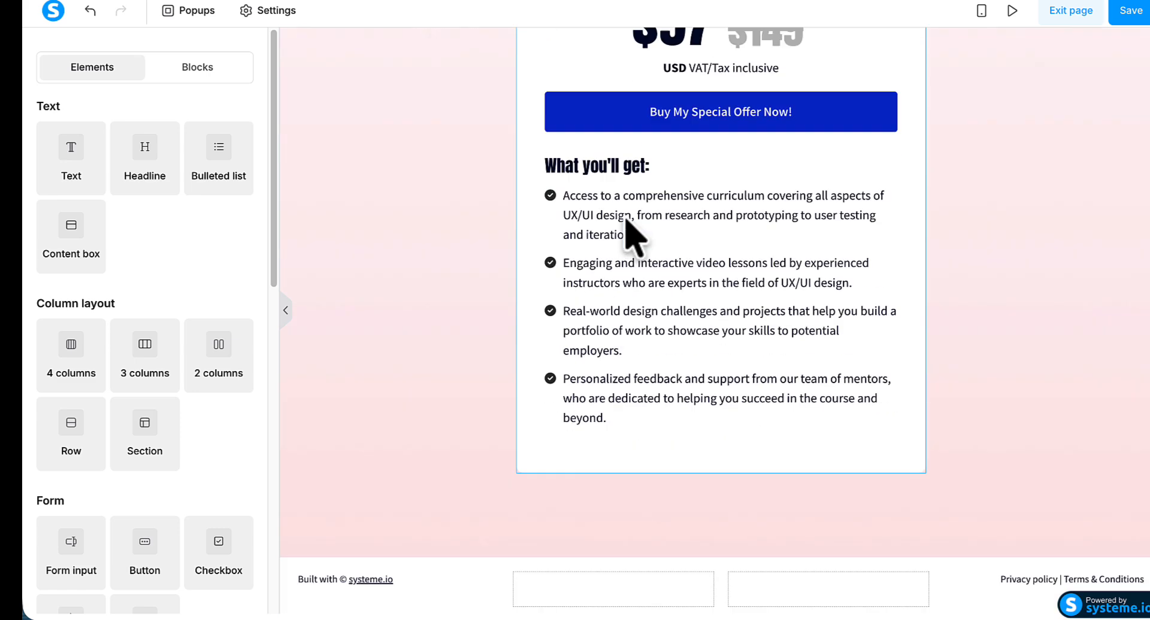
scroll(625, 223, up, 10)
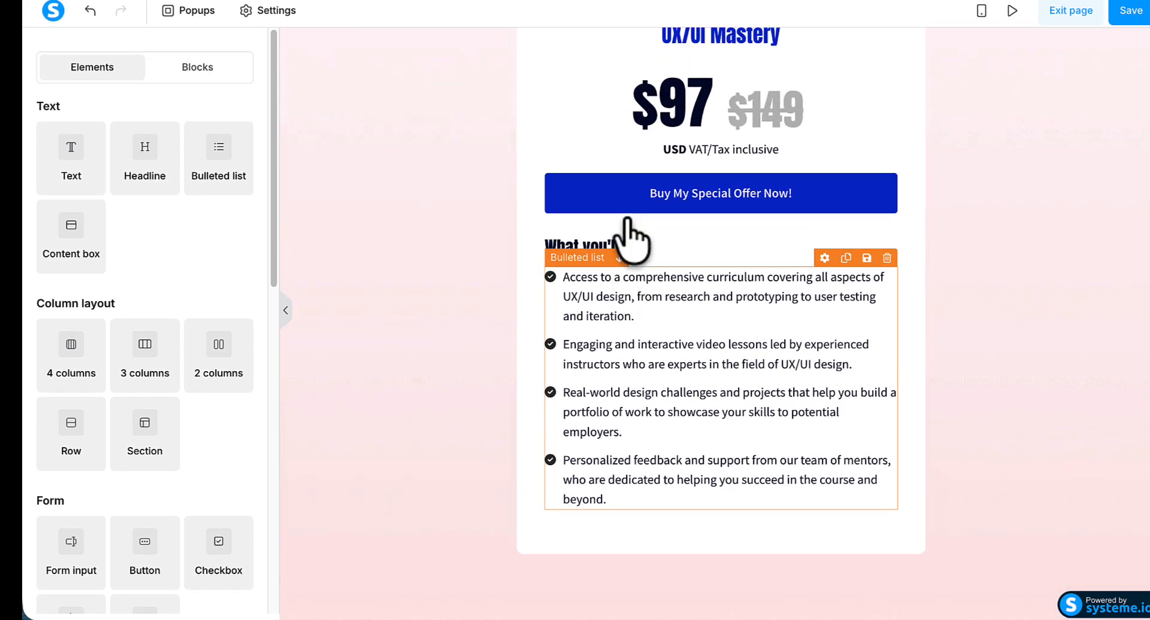
scroll(629, 240, up, 8)
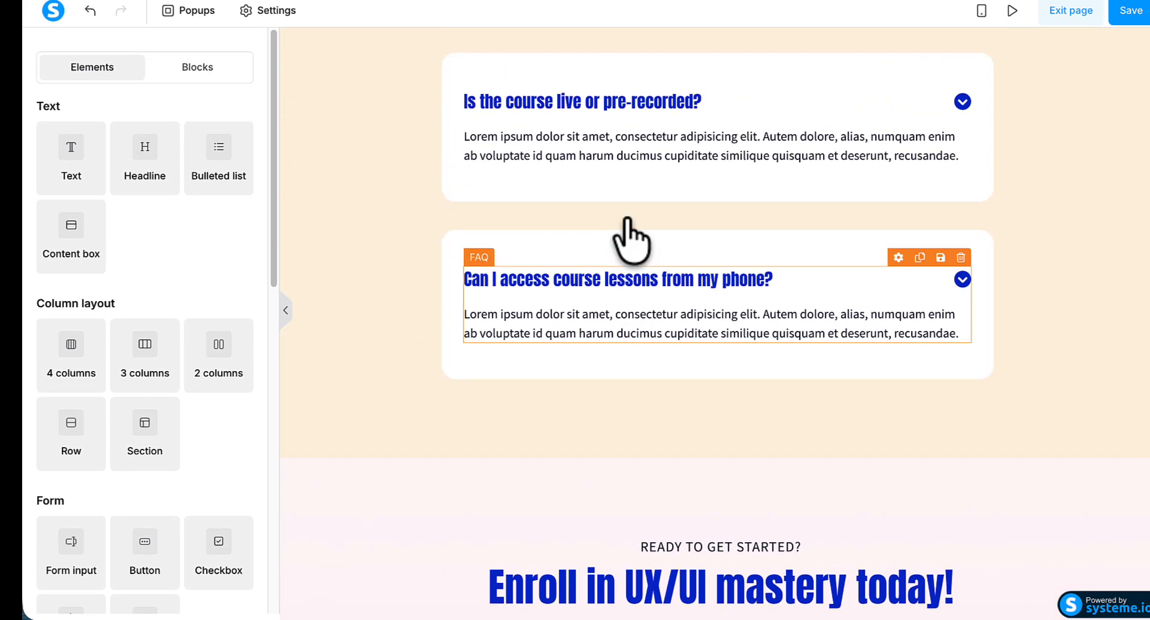
click(1128, 14)
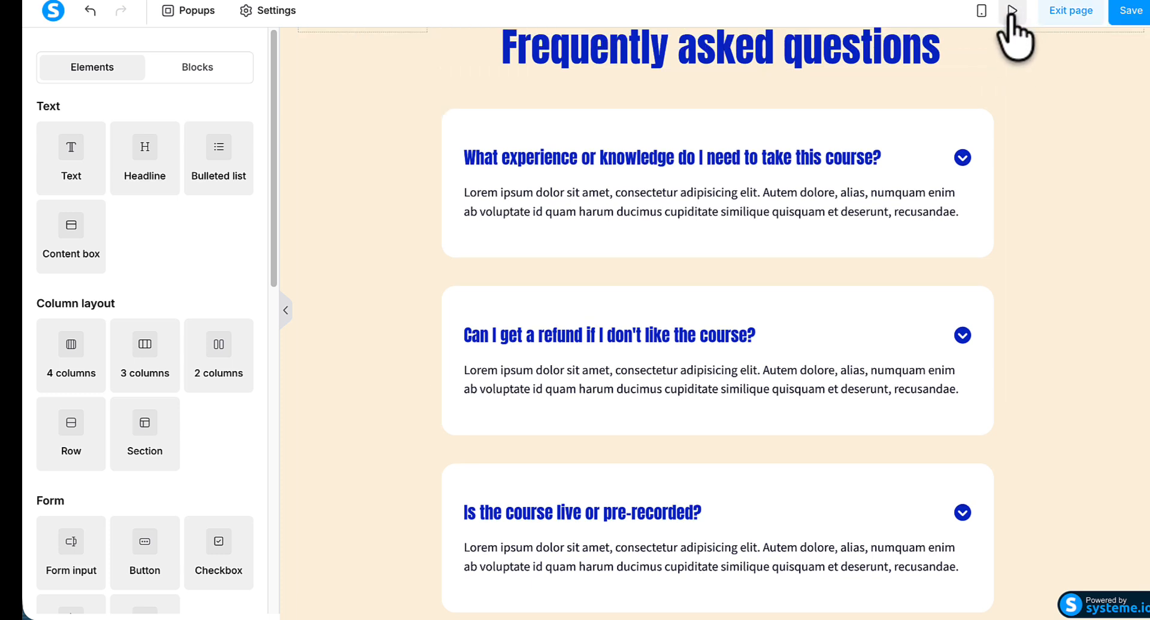
- Preview the sales page and review its content from the main headline down to the enrolment section
click(1011, 14)
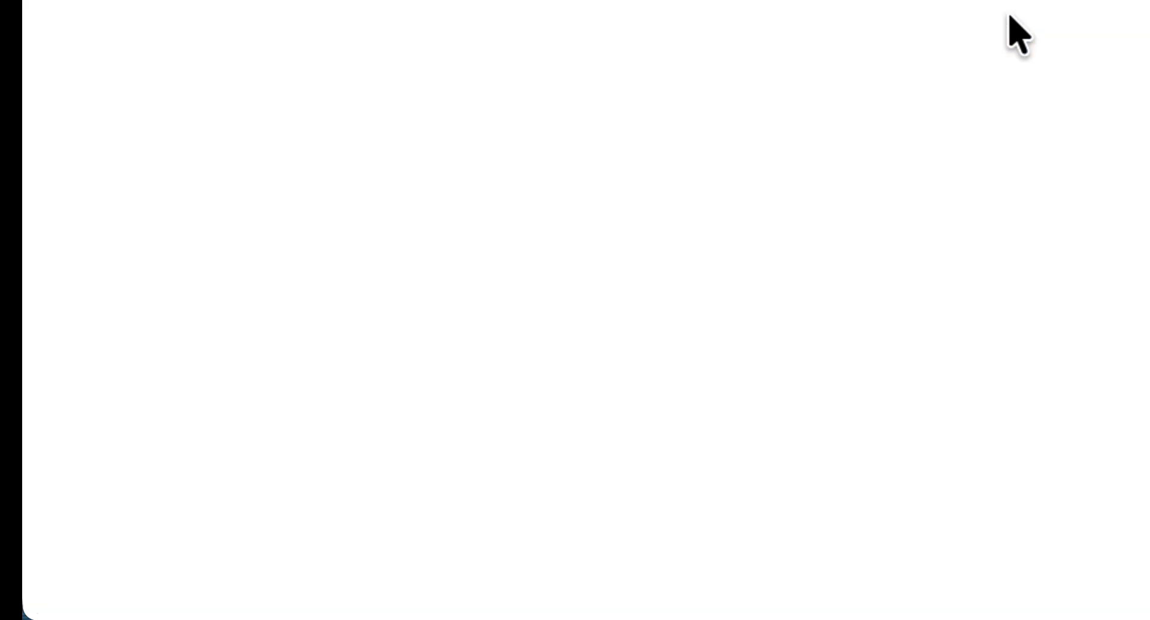
scroll(986, 93, down, 4)
scroll(988, 87, down, 20)
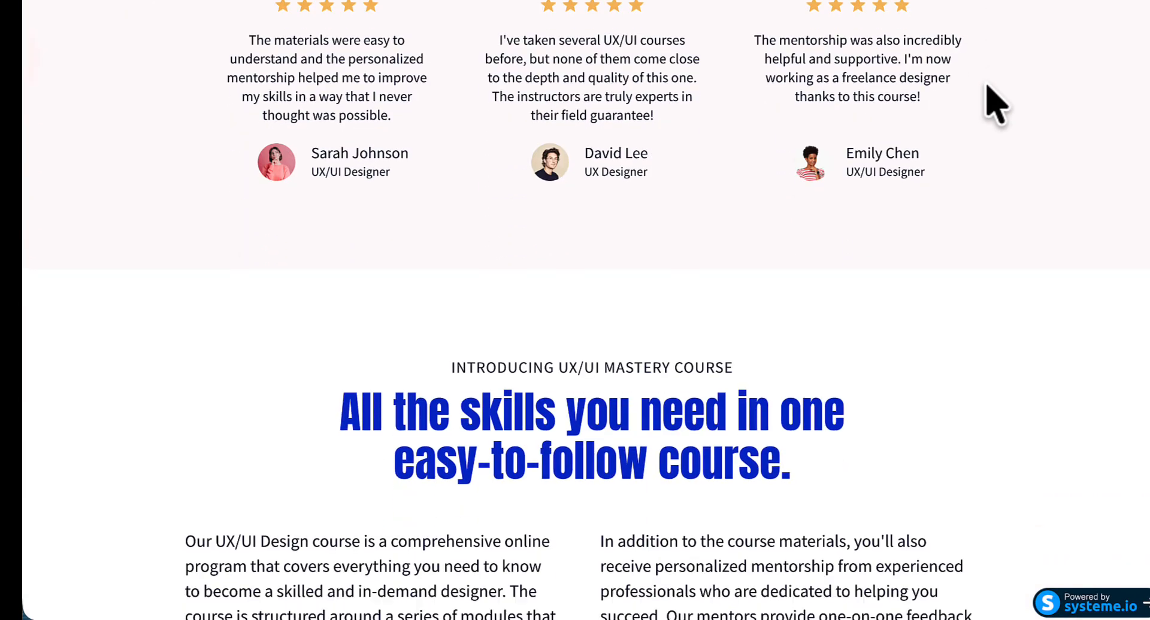
scroll(994, 101, down, 6)
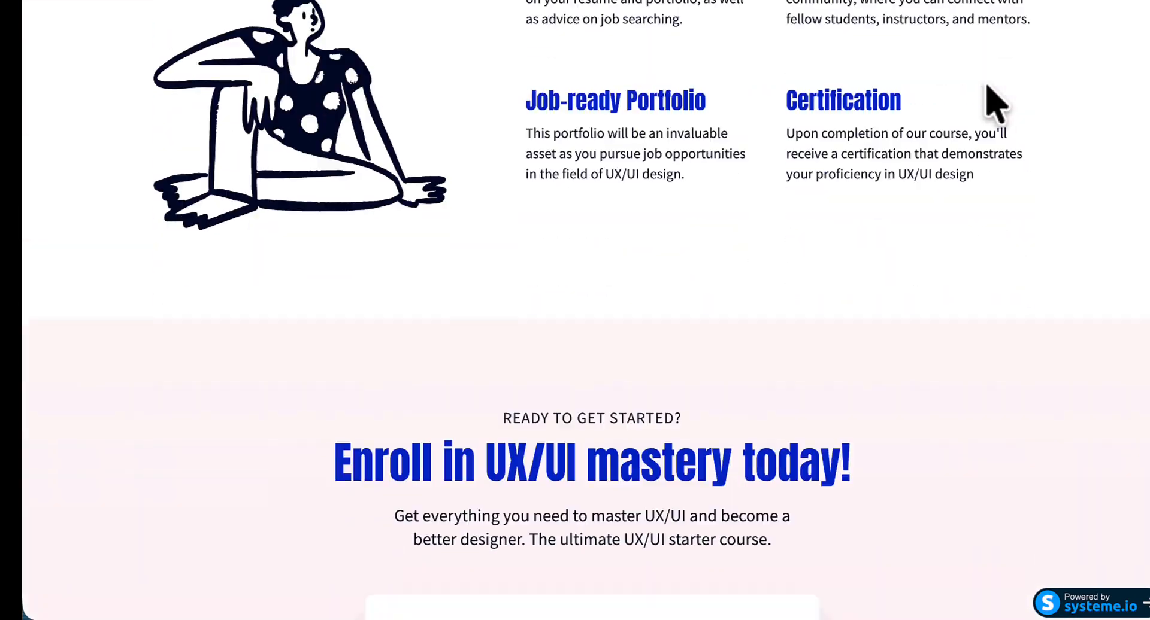
scroll(994, 102, up, 20)
scroll(991, 101, up, 5)
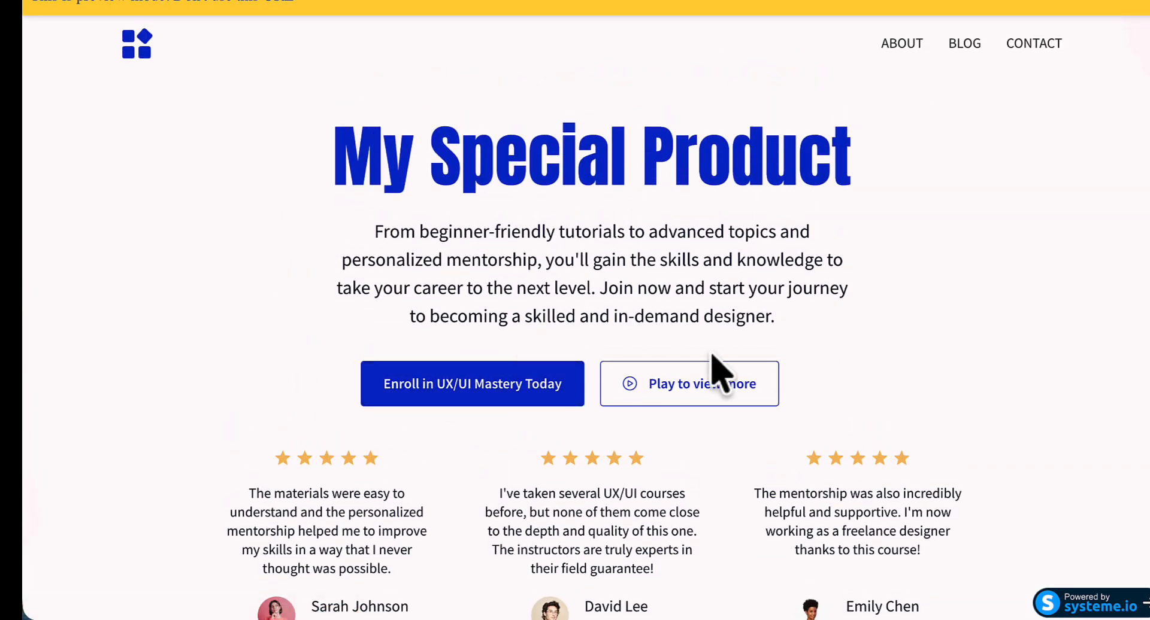
- Review the previewed sales page from its headline down to the "Why us?" section and leave the page editor
scroll(745, 337, down, 6)
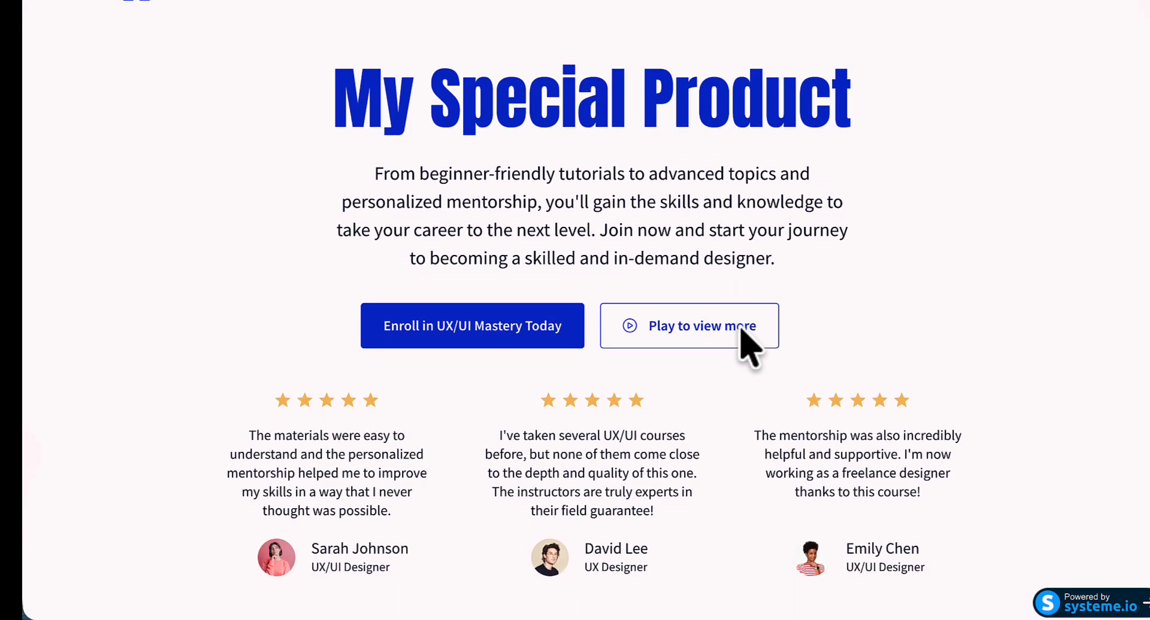
scroll(742, 330, down, 6)
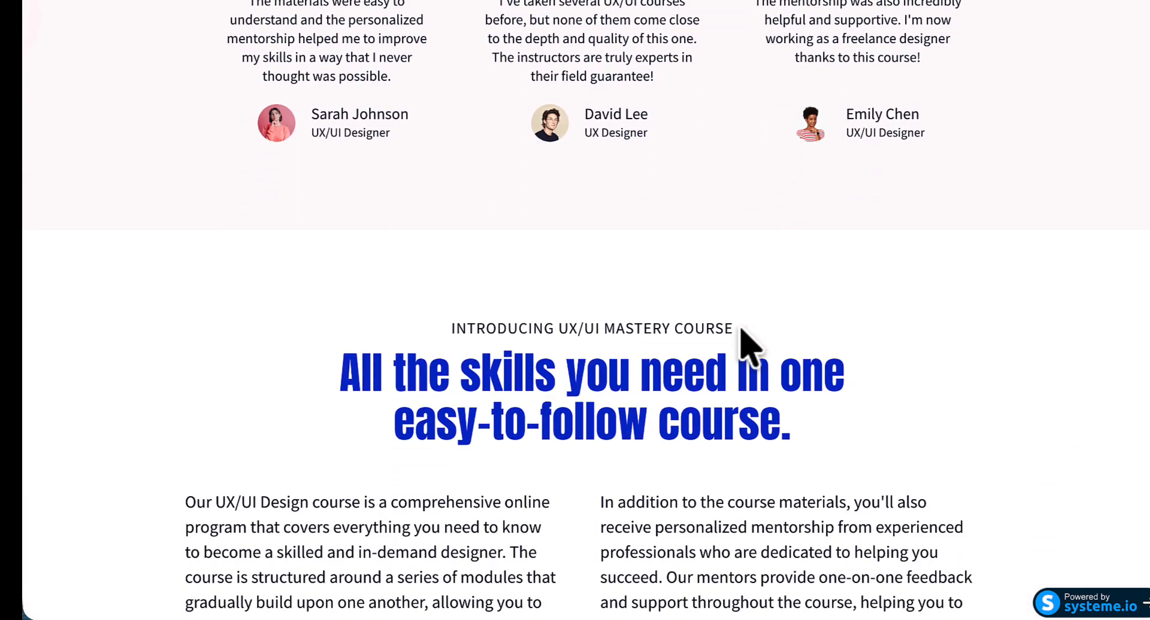
scroll(742, 331, down, 20)
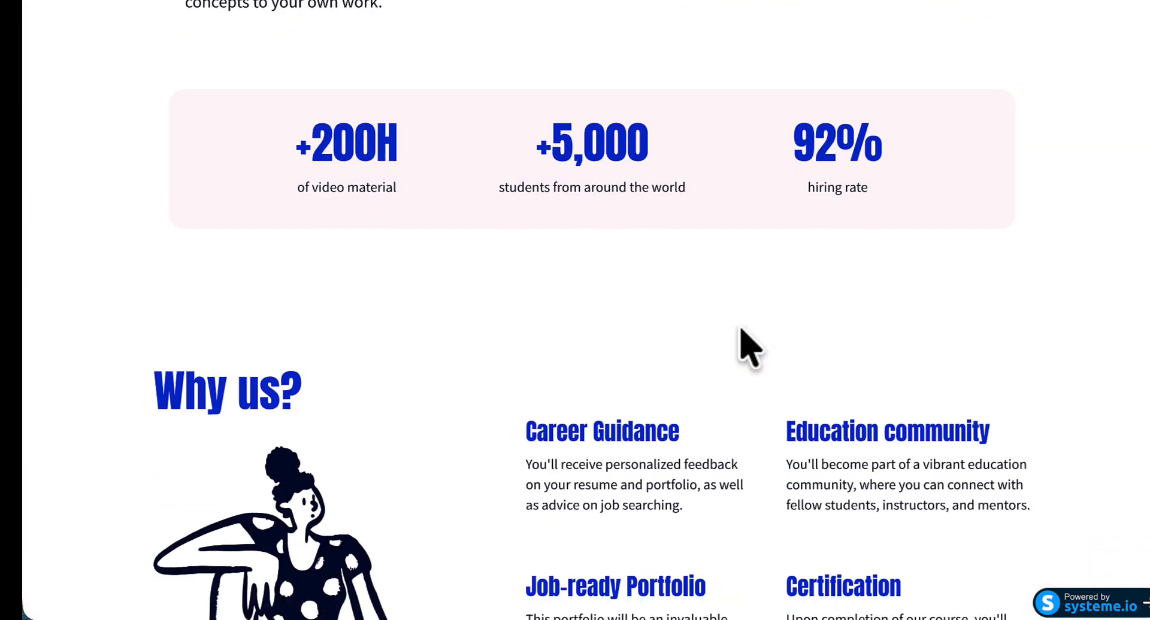
scroll(739, 328, down, 2)
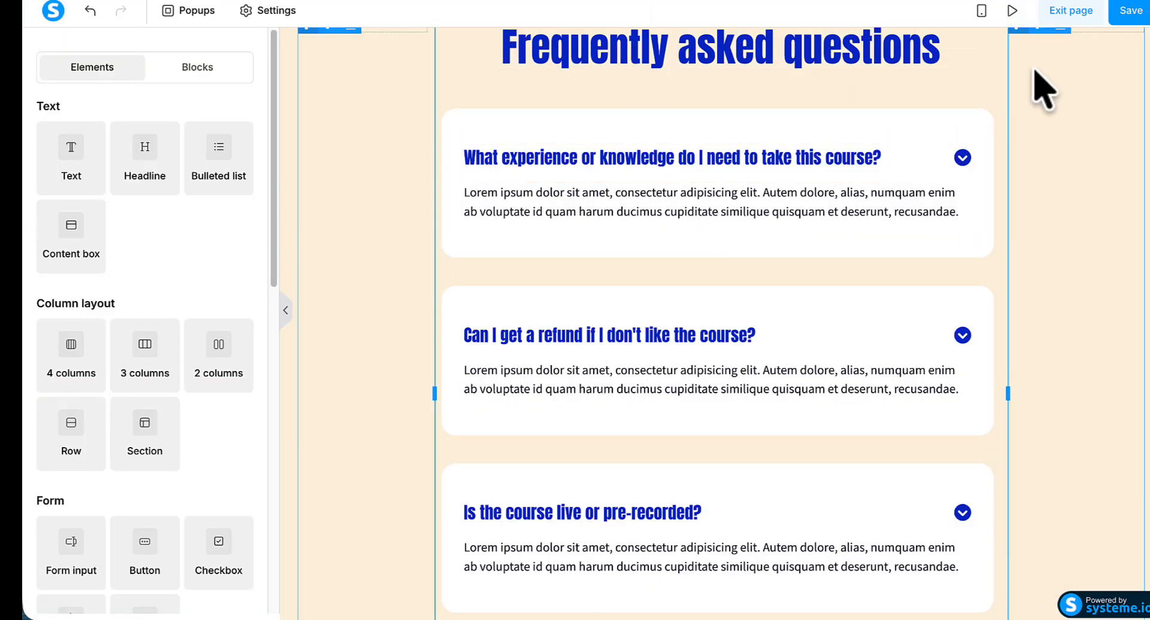
click(1057, 19)
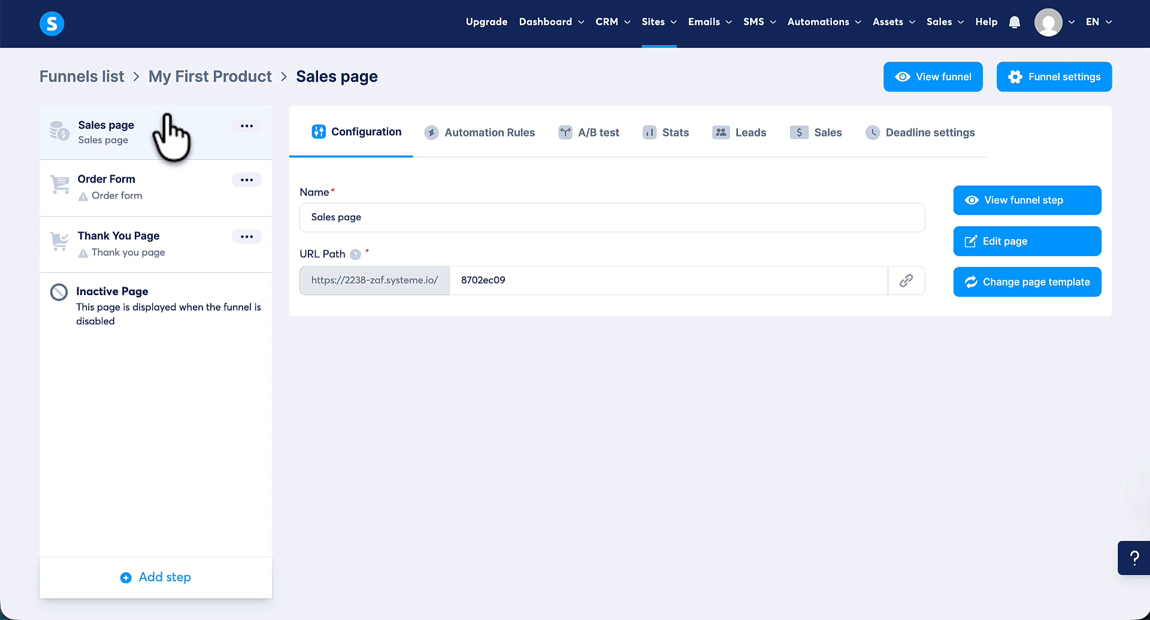
- For the Order Form step, show 30 templates per page and select the "Creating a Solid Instagram Influencer Marketing Strategy" template on the second page
click(114, 198)
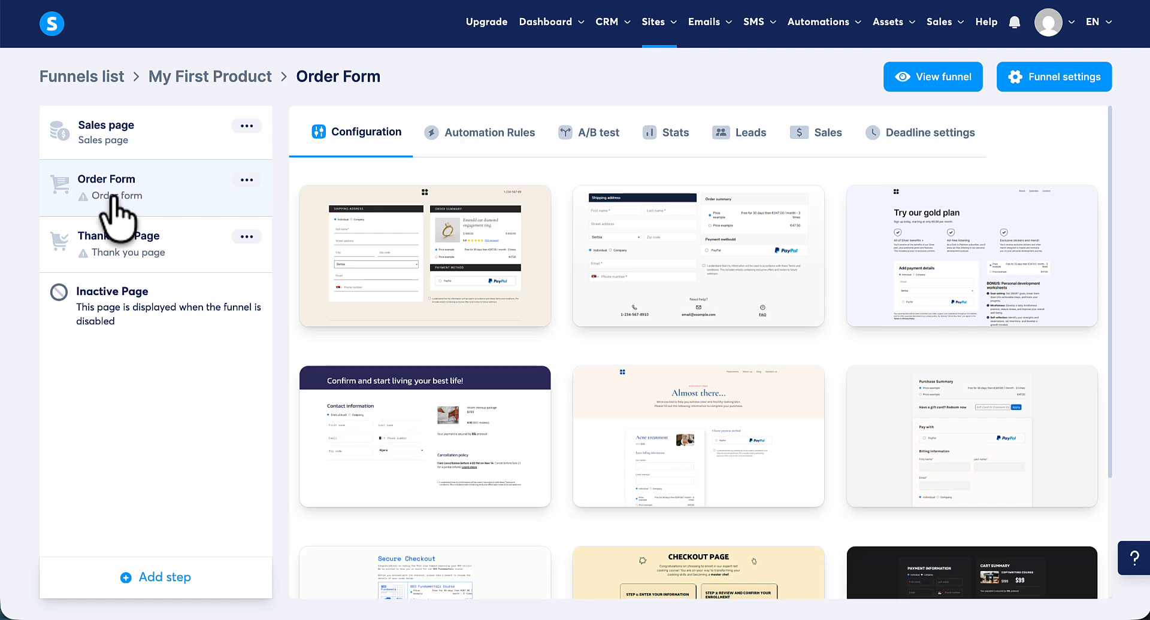
scroll(705, 297, down, 3)
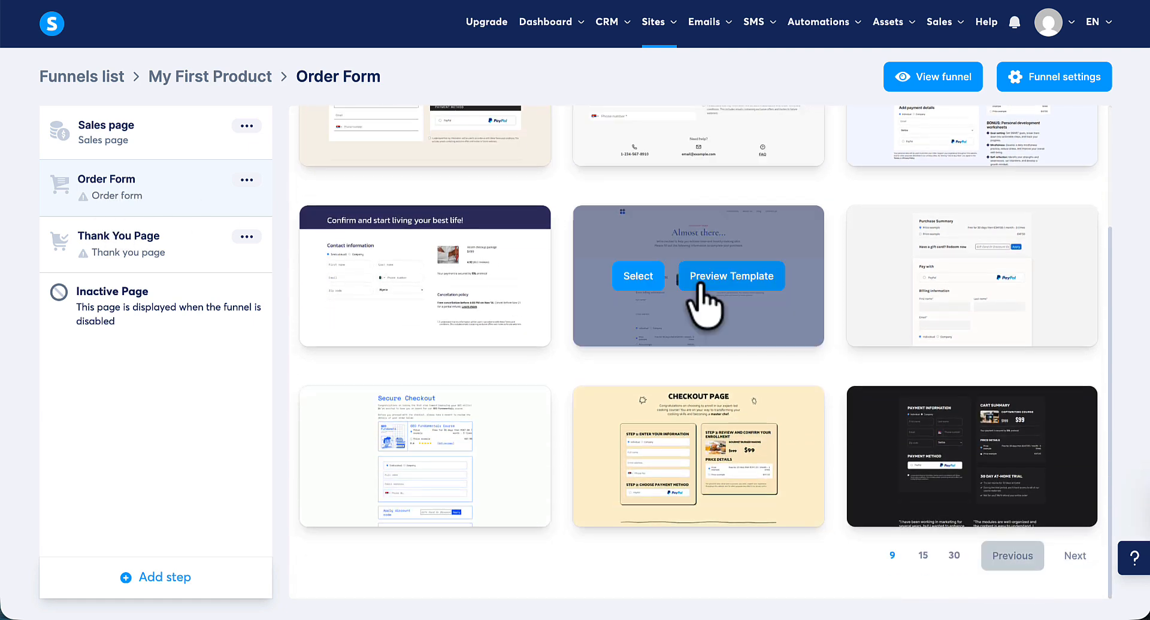
click(953, 555)
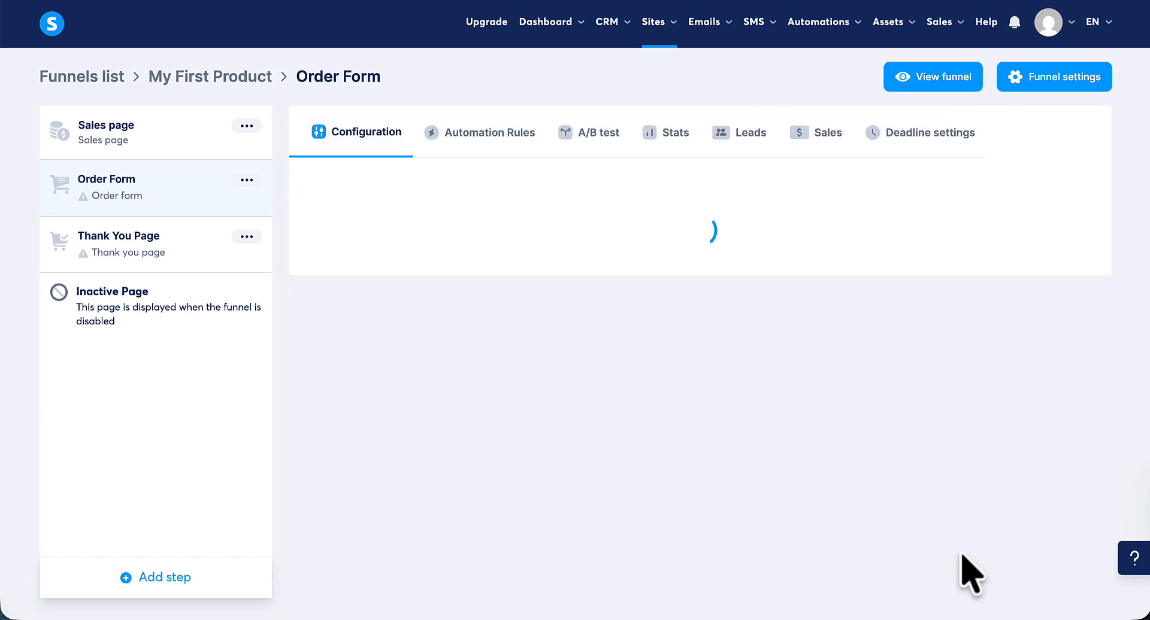
scroll(954, 469, down, 6)
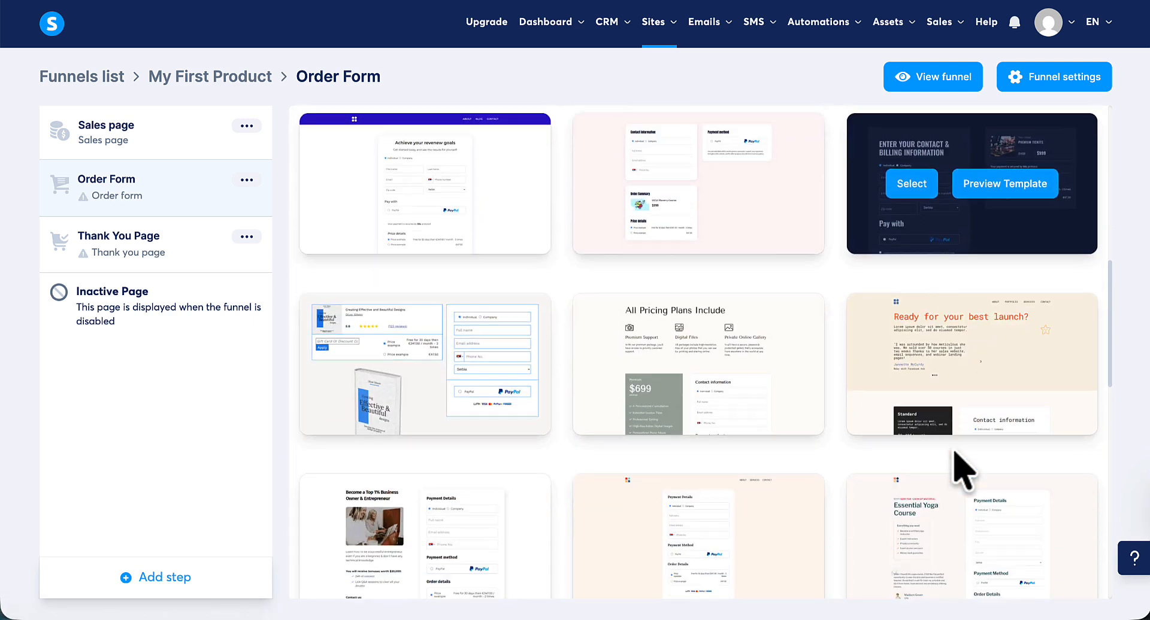
scroll(957, 455, down, 8)
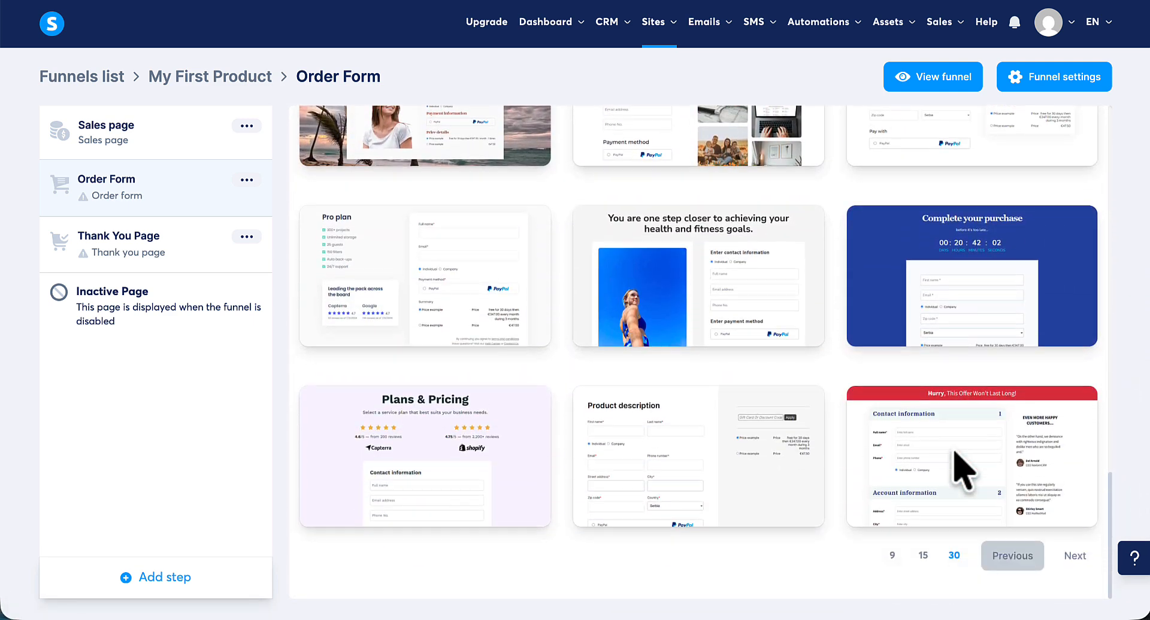
click(1073, 556)
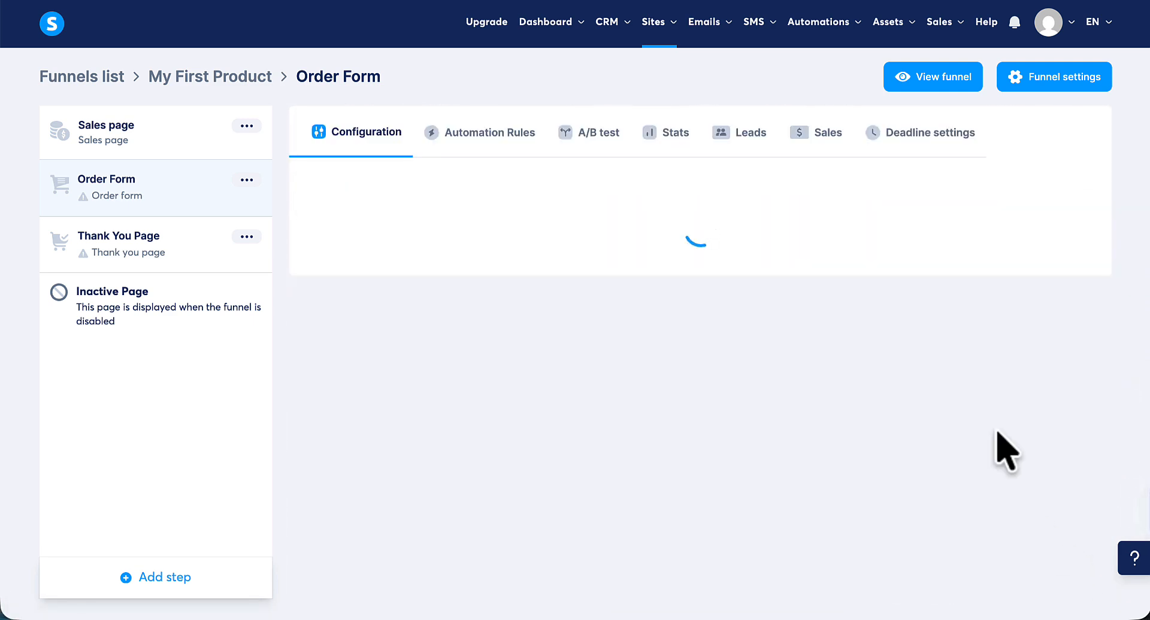
scroll(973, 384, down, 7)
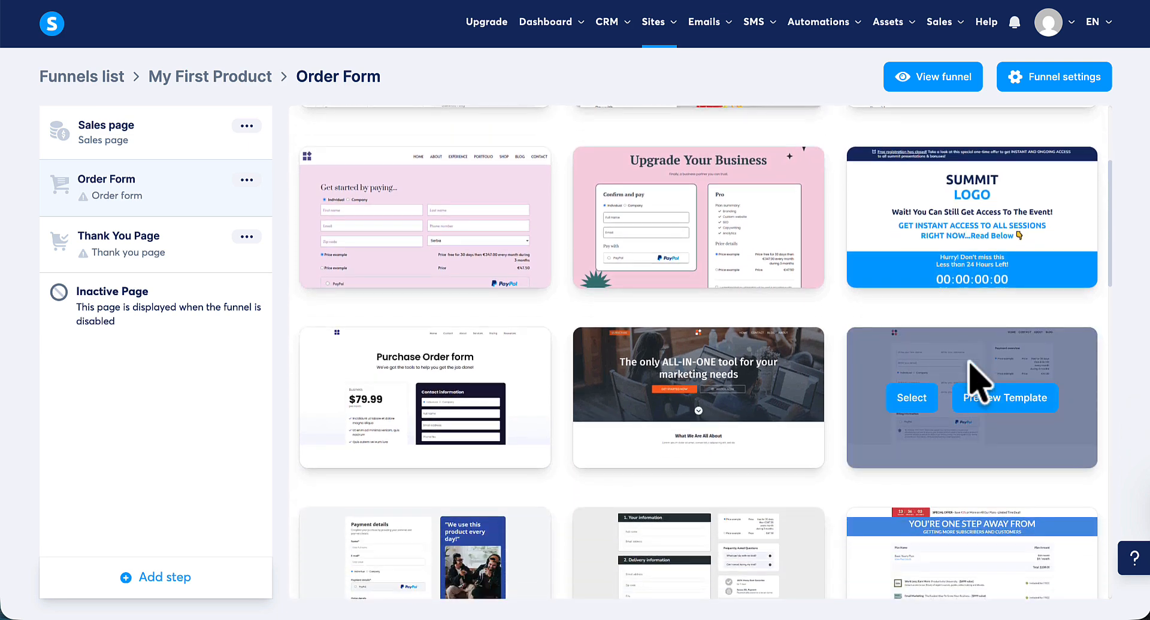
scroll(974, 383, down, 5)
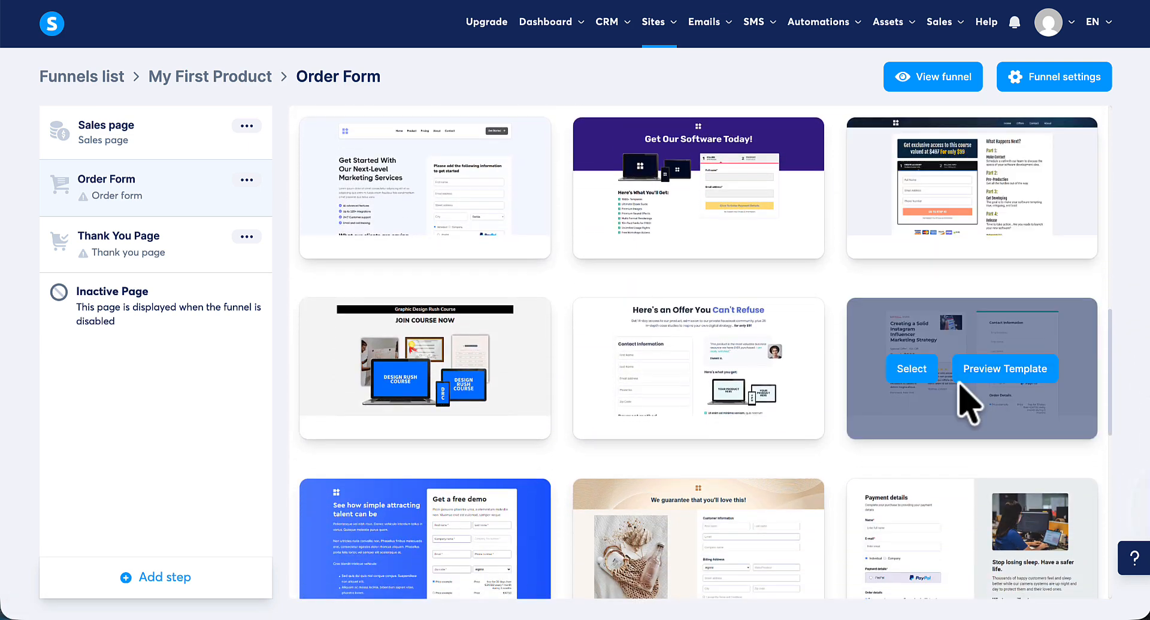
click(910, 369)
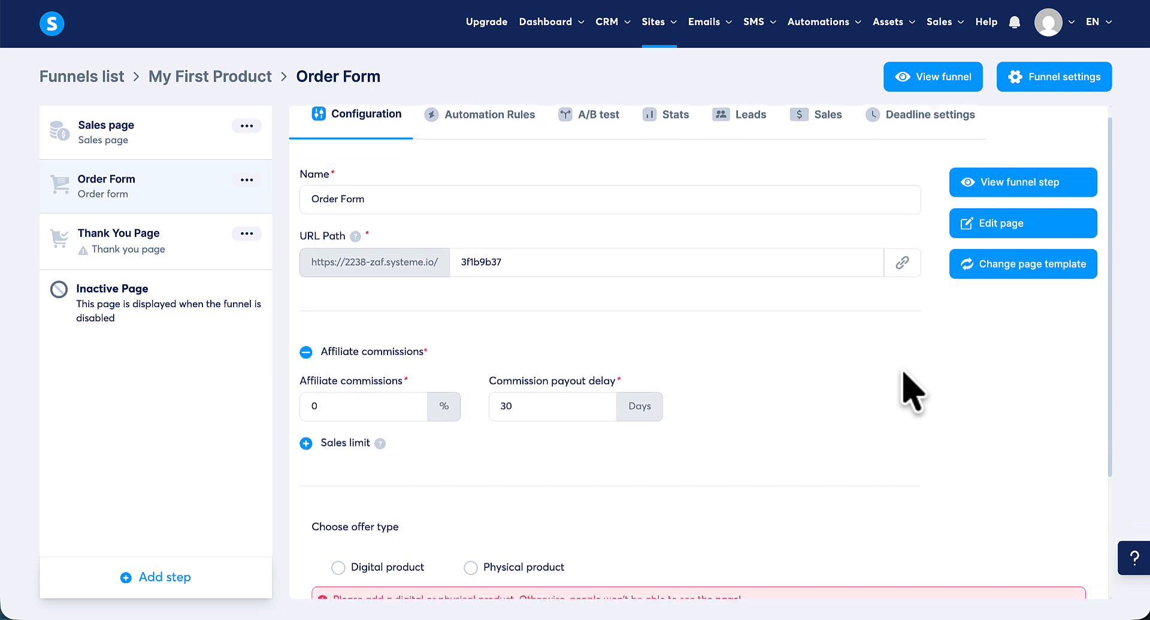
- Set the order form's offer type to Digital product and open the form for adding a new digital product
scroll(902, 389, down, 3)
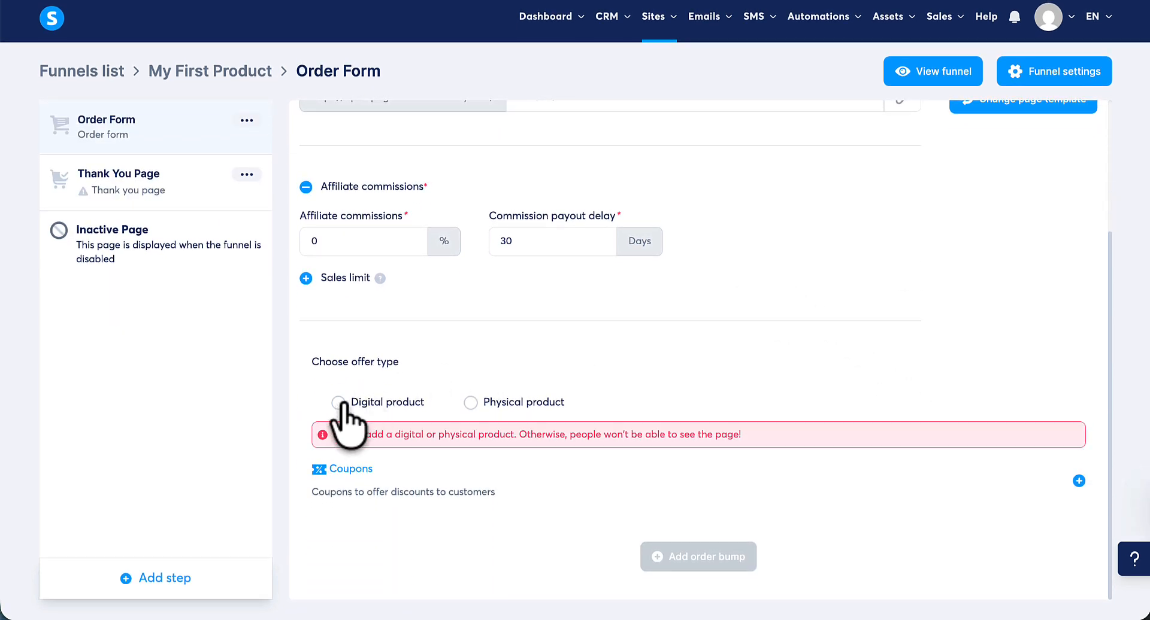
click(338, 402)
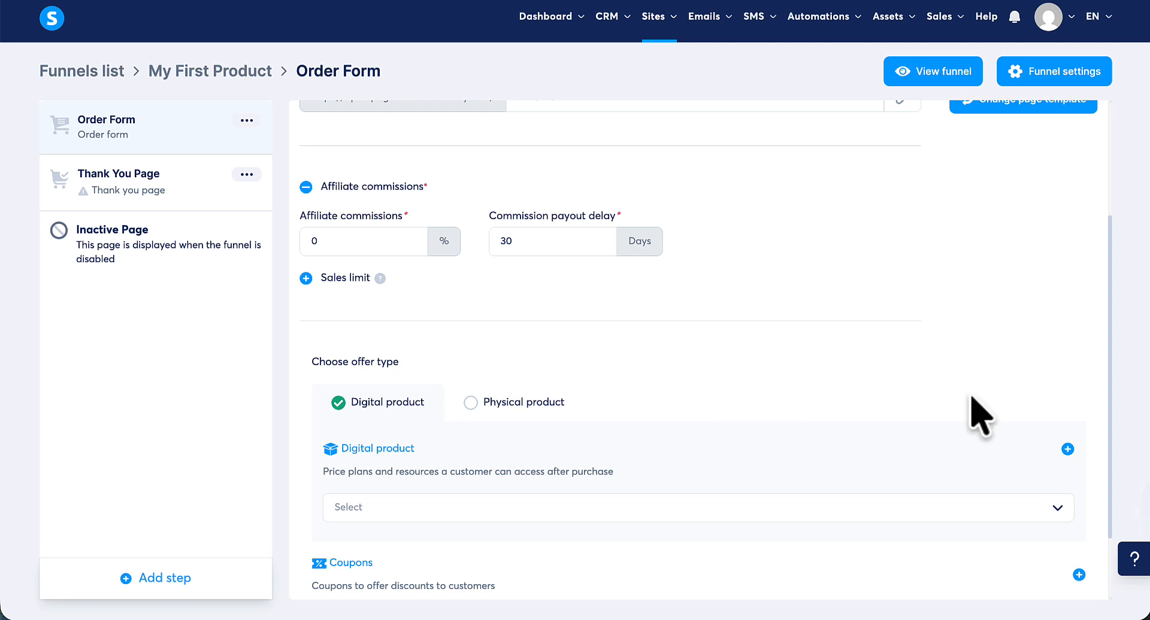
scroll(1016, 425, down, 2)
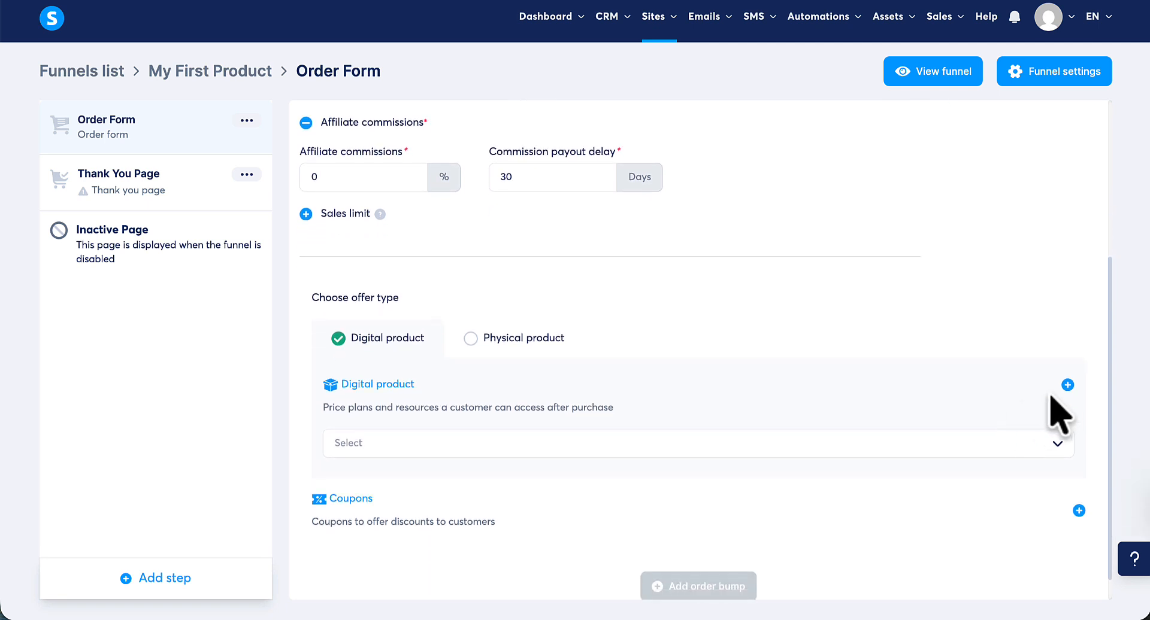
click(1066, 385)
scroll(908, 413, down, 3)
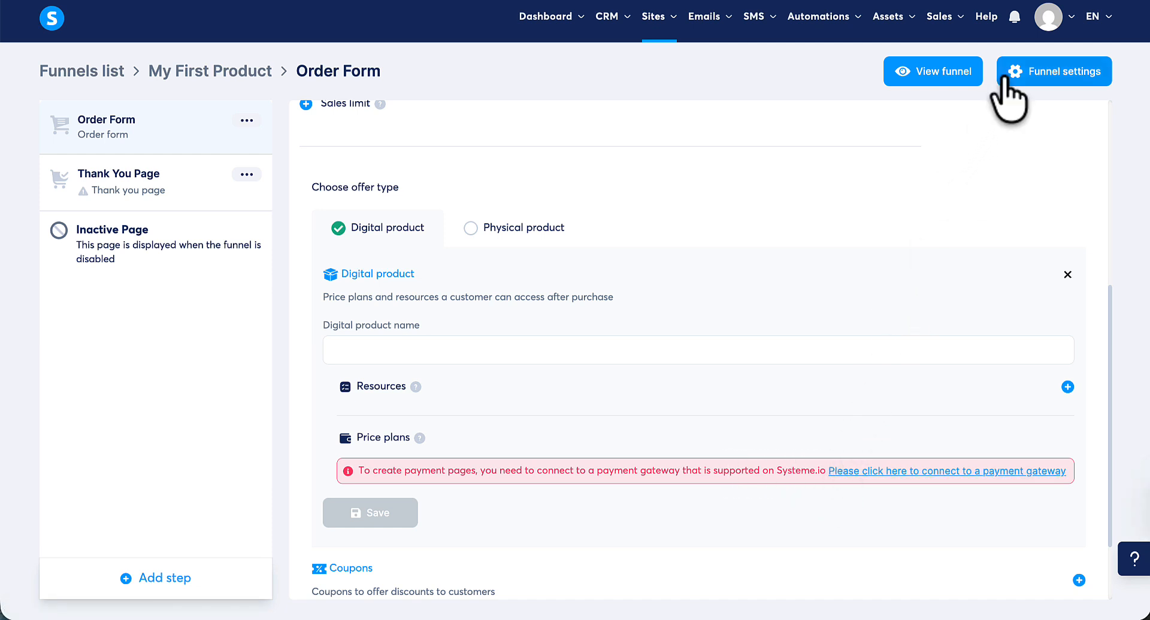
- Connect Stripe as a payment gateway in the account settings
mouse_move(1047, 18)
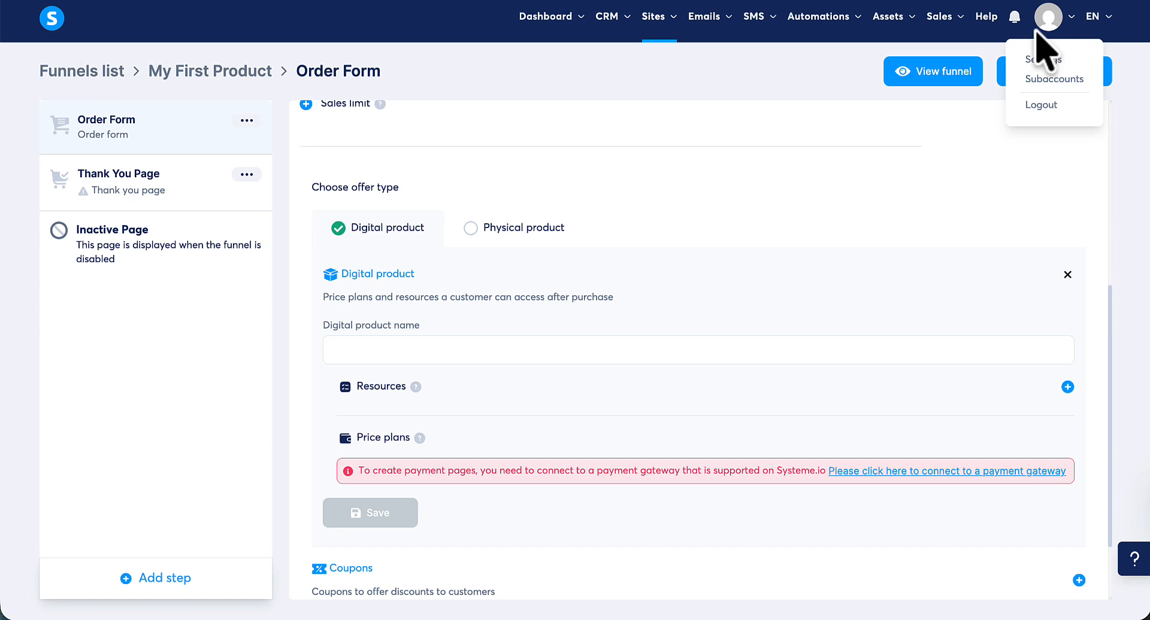
click(1044, 60)
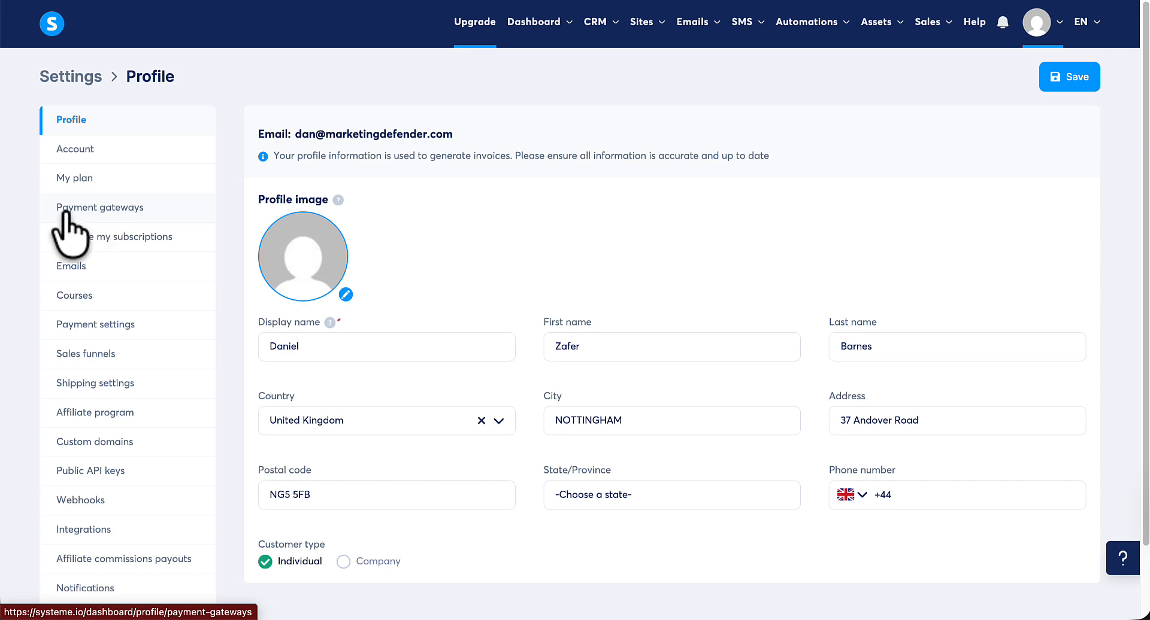
click(99, 228)
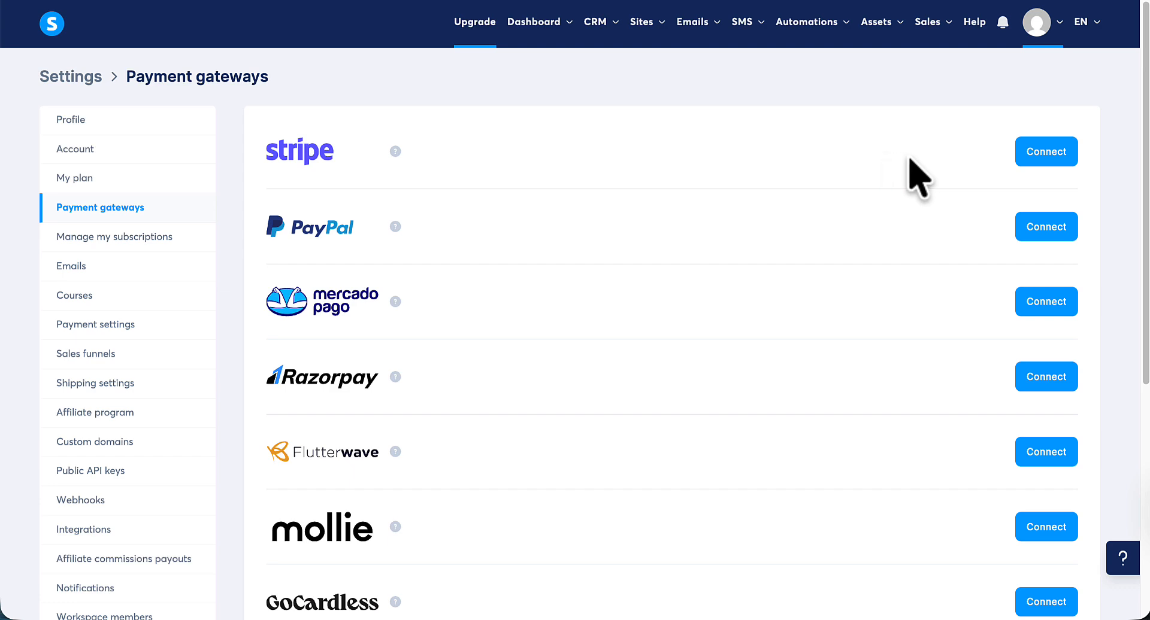
click(1038, 154)
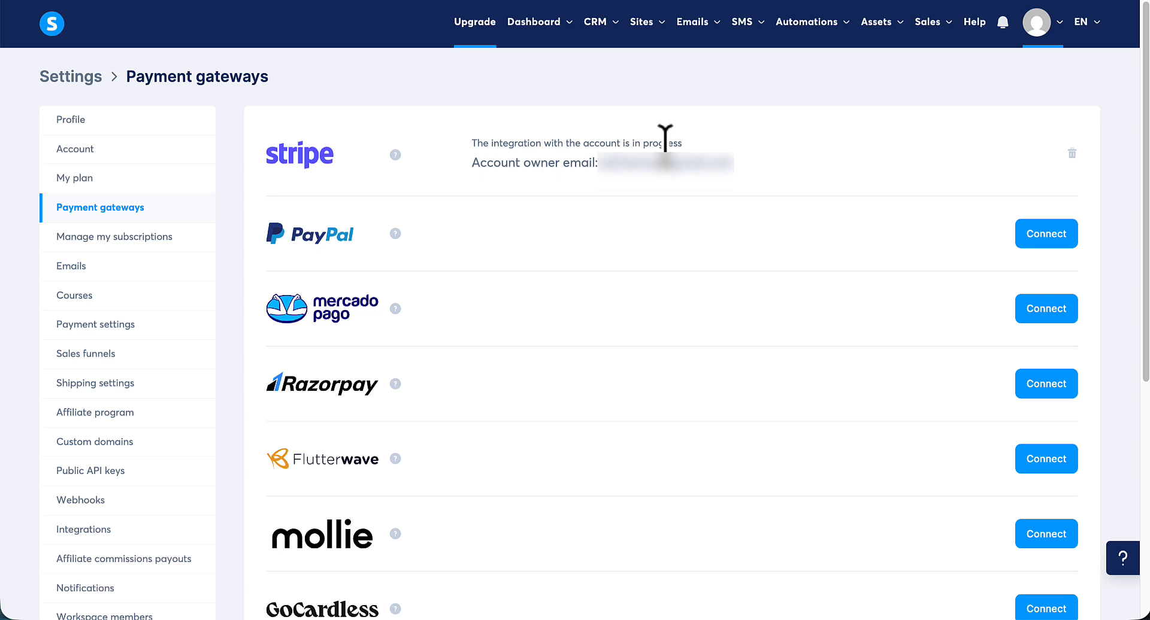
- Check the accepted payment methods in the "My First Product" funnel settings, toggling Apple Pay off and back on, and close them without saving
mouse_move(652, 29)
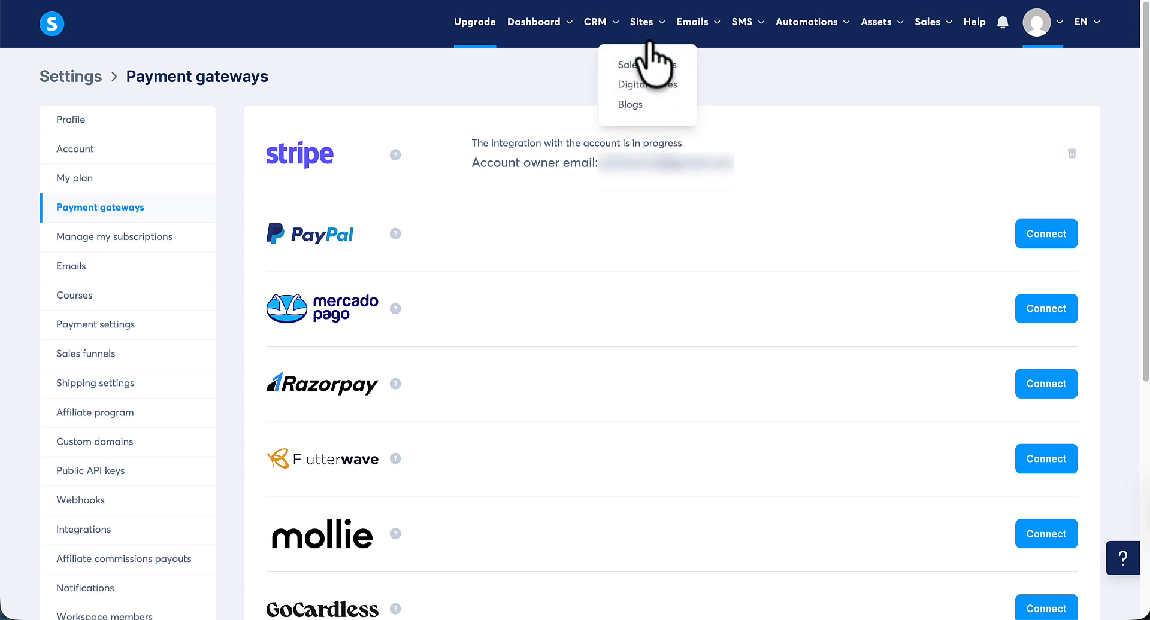
click(651, 60)
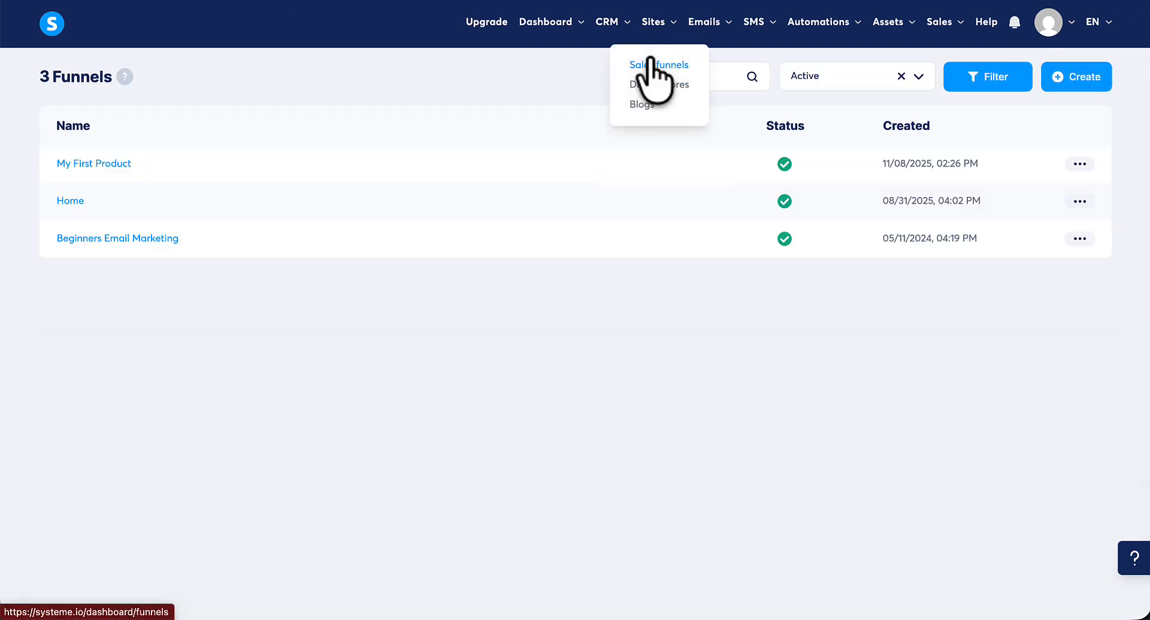
click(1079, 164)
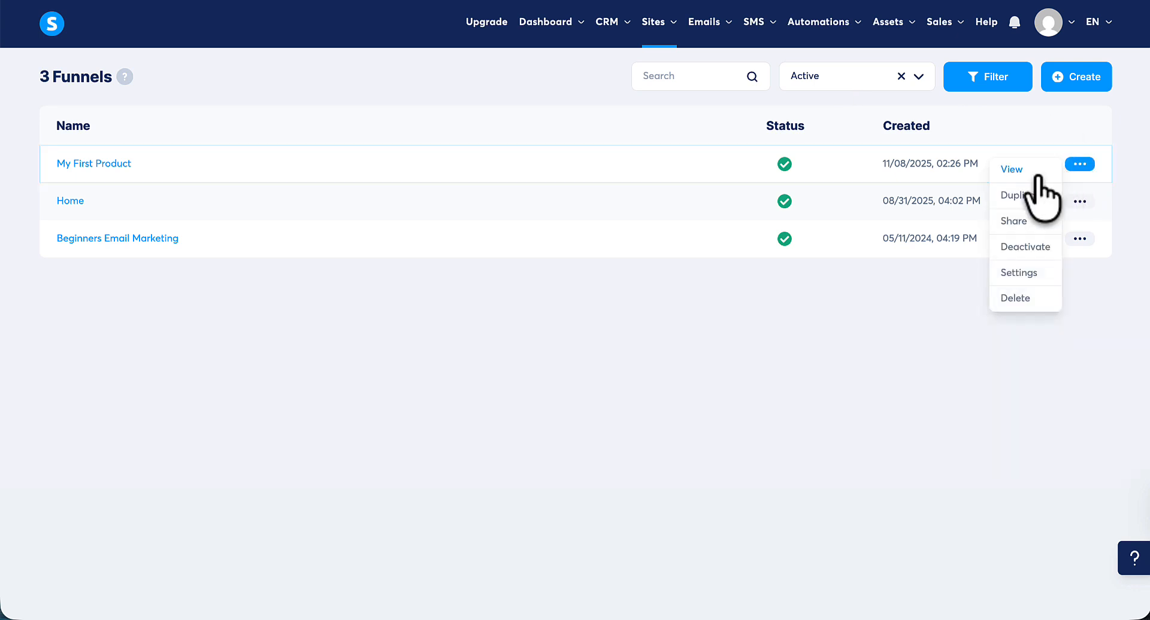
click(1021, 273)
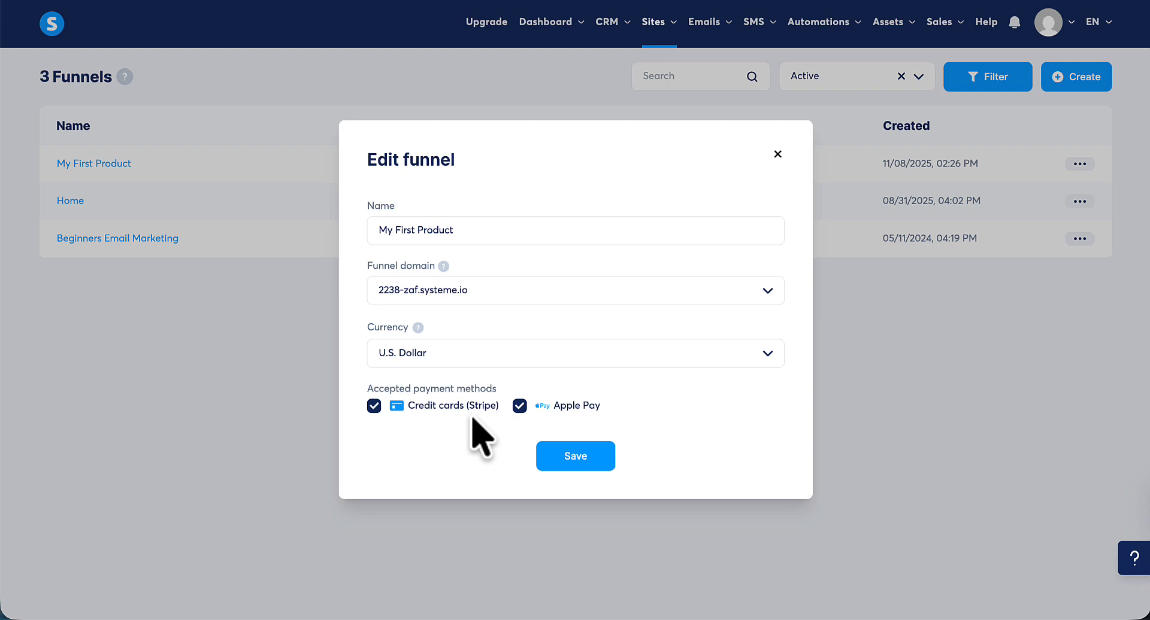
click(519, 407)
click(519, 408)
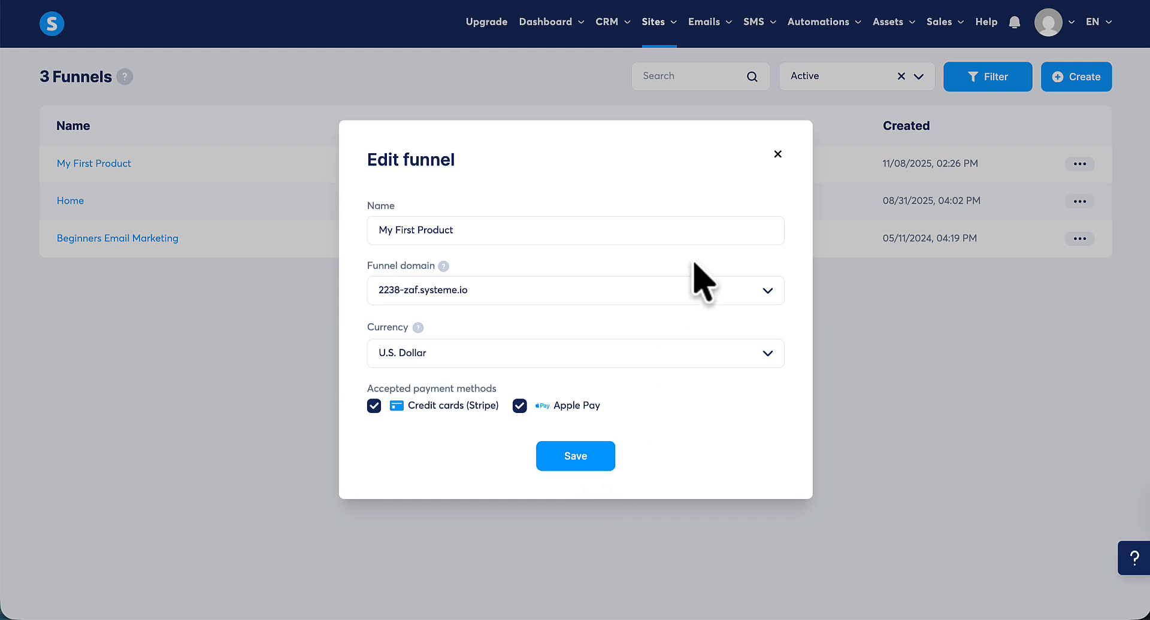
click(777, 155)
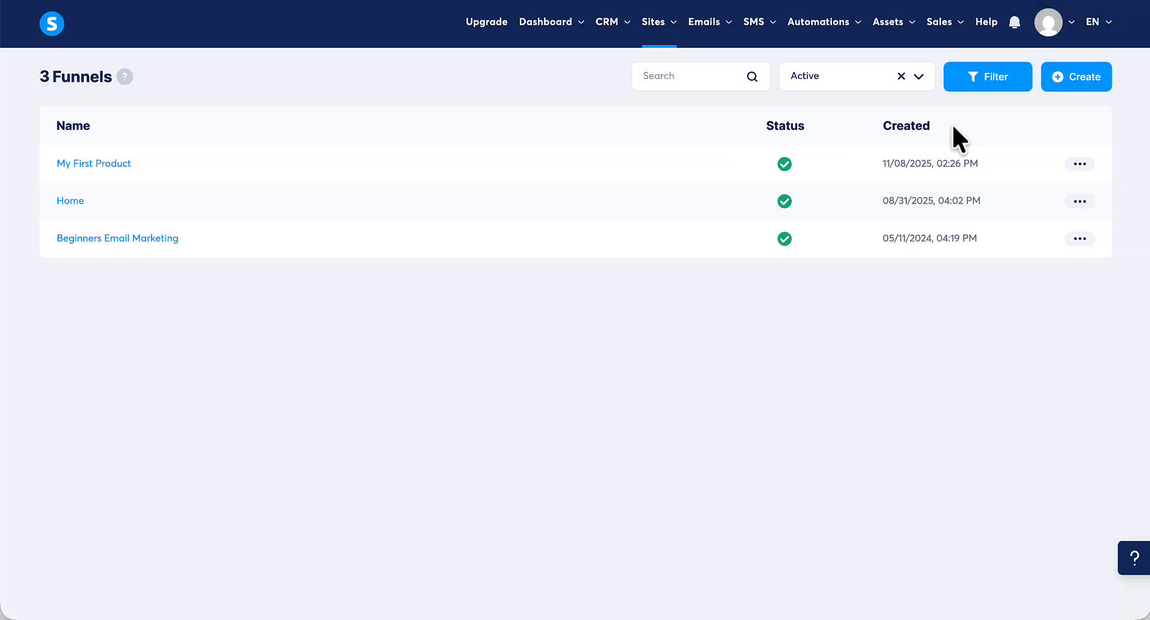